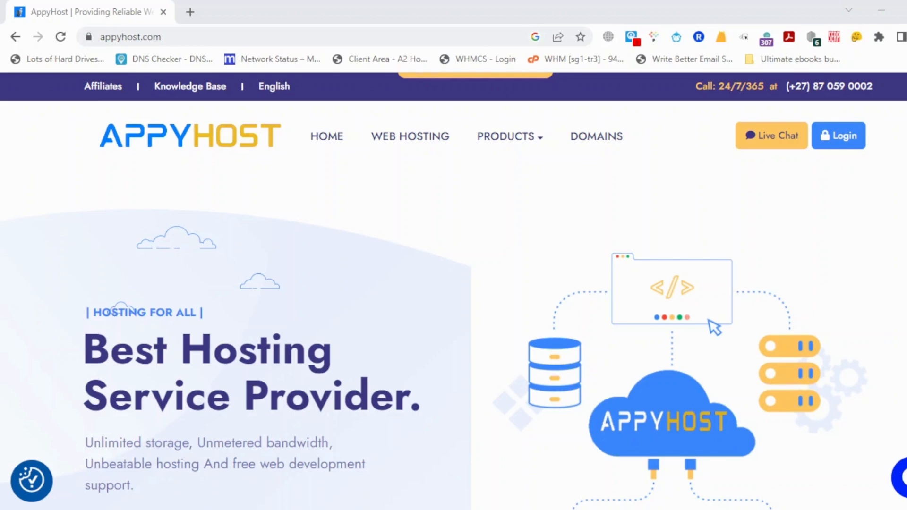
# - Look through the AppyHost homepage, including the domain search section and the web hosting plans with their prices and features
pyautogui.scroll(-10, 453, 302)
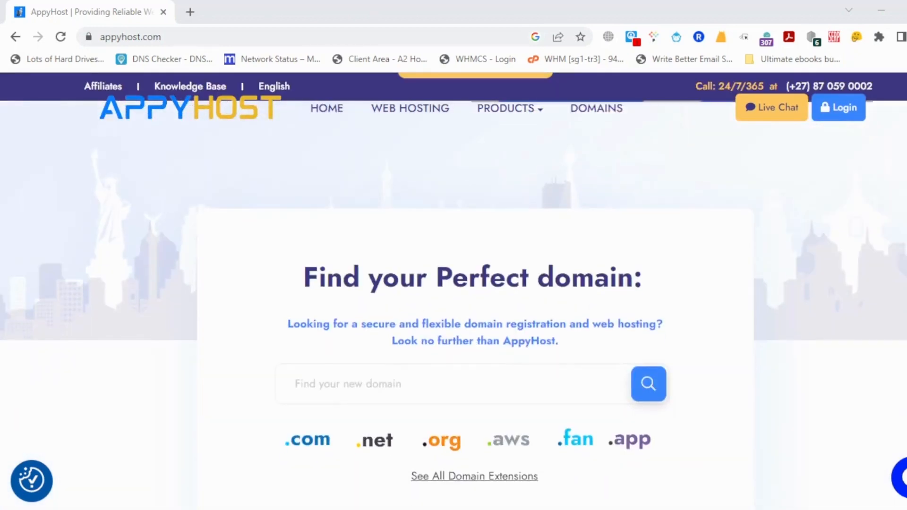
pyautogui.scroll(-2, 453, 283)
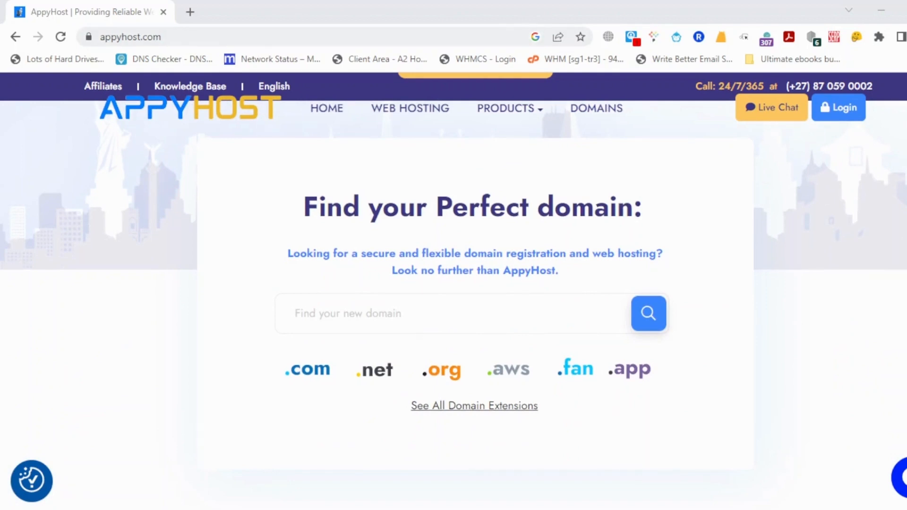
pyautogui.scroll(-10, 454, 302)
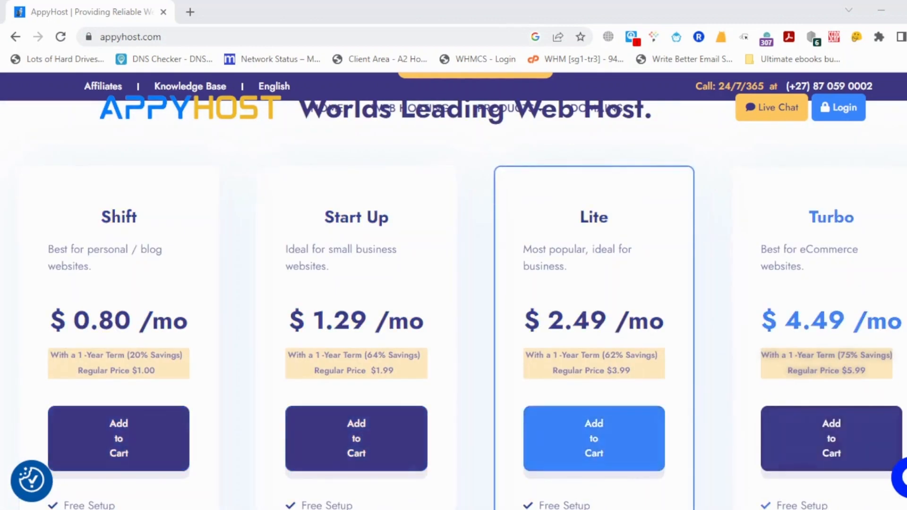
pyautogui.scroll(-4, 454, 302)
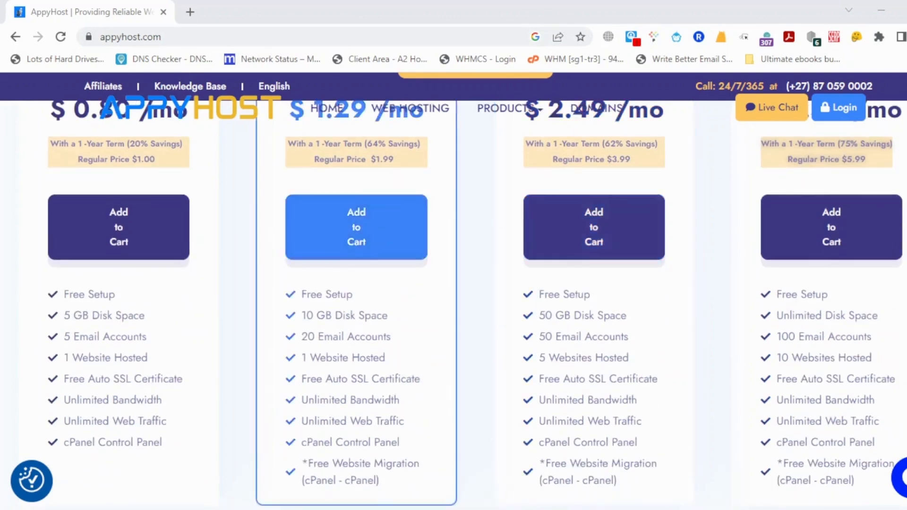
pyautogui.scroll(12, 454, 302)
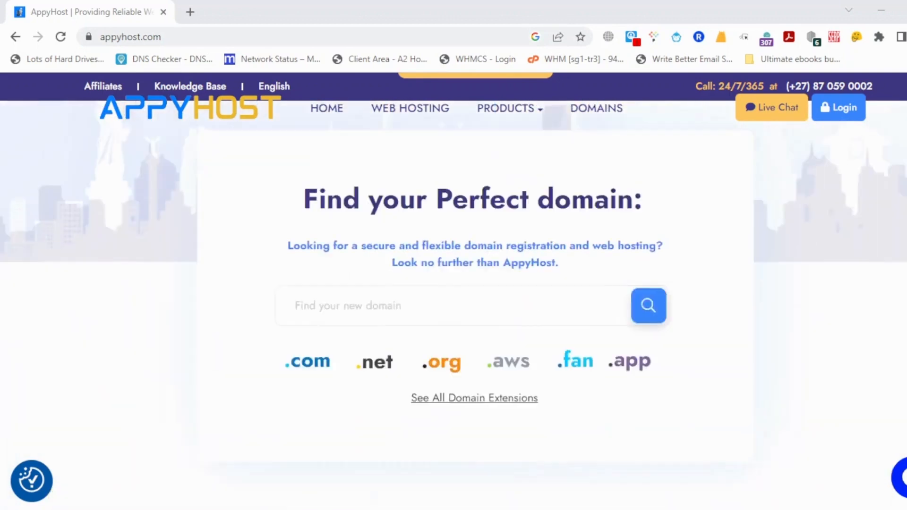
pyautogui.scroll(6, 453, 302)
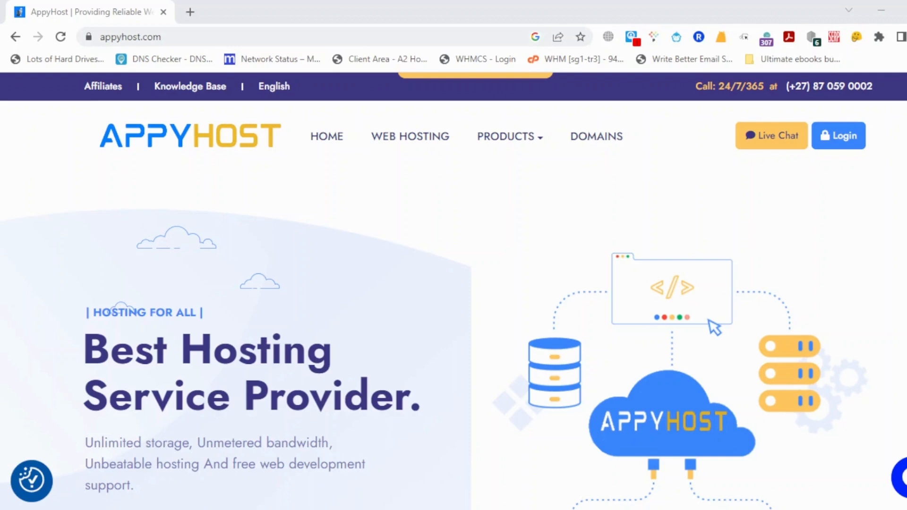
pyautogui.scroll(-1, 453, 291)
pyautogui.scroll(1, 453, 291)
# - Log in to the AppyHost client area with the account's e-mail address and password
pyautogui.click(840, 138)
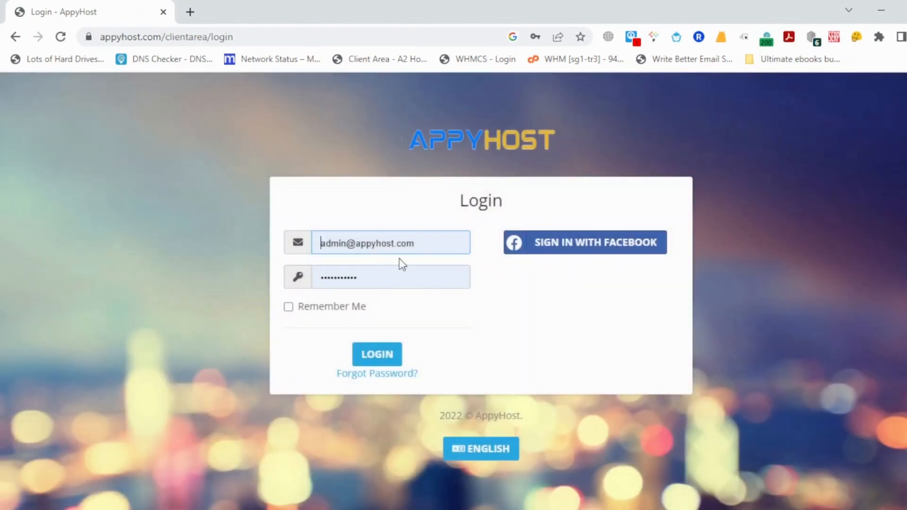
pyautogui.moveTo(426, 247); pyautogui.dragTo(312, 254)
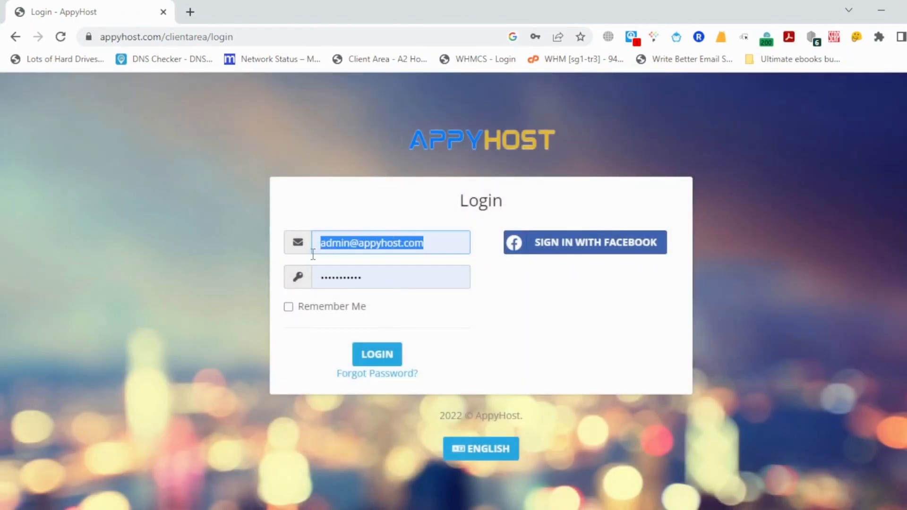
pyautogui.hotkey('ctrl', 'v')
pyautogui.press('Tab')
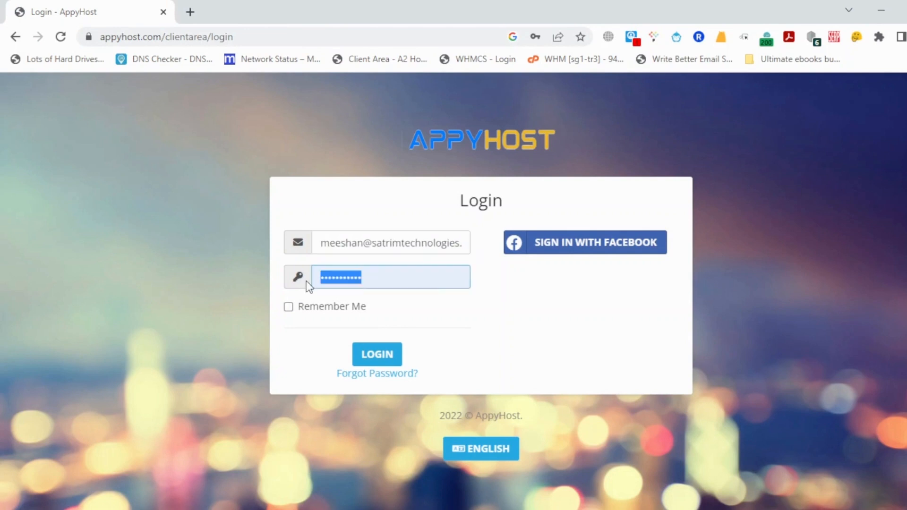
pyautogui.write('••••••')
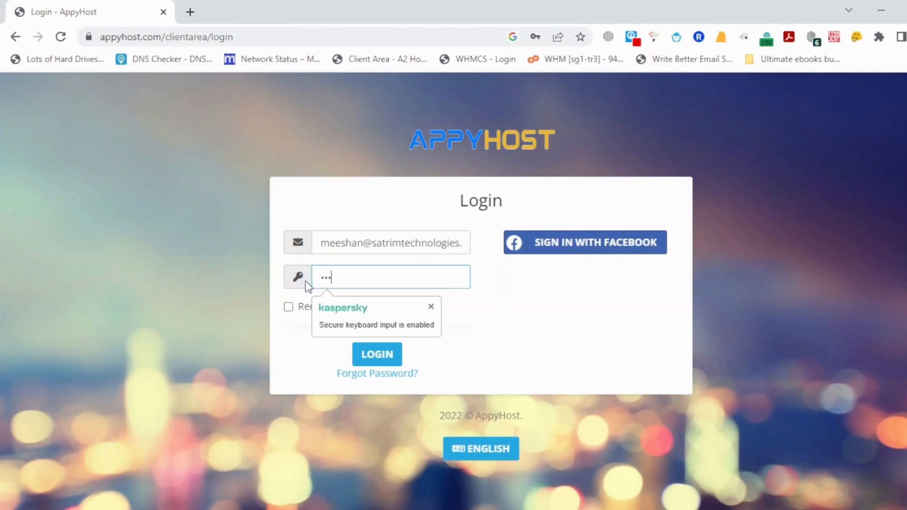
pyautogui.write('••••')
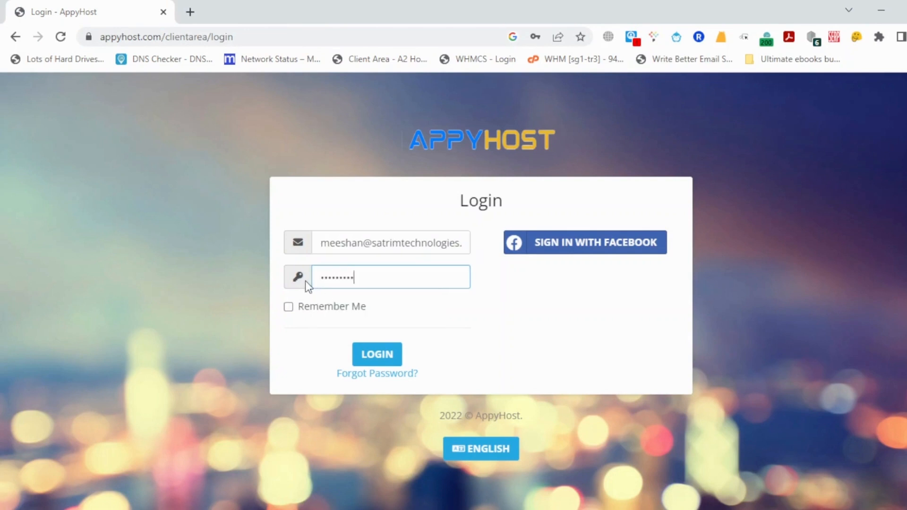
pyautogui.click(376, 359)
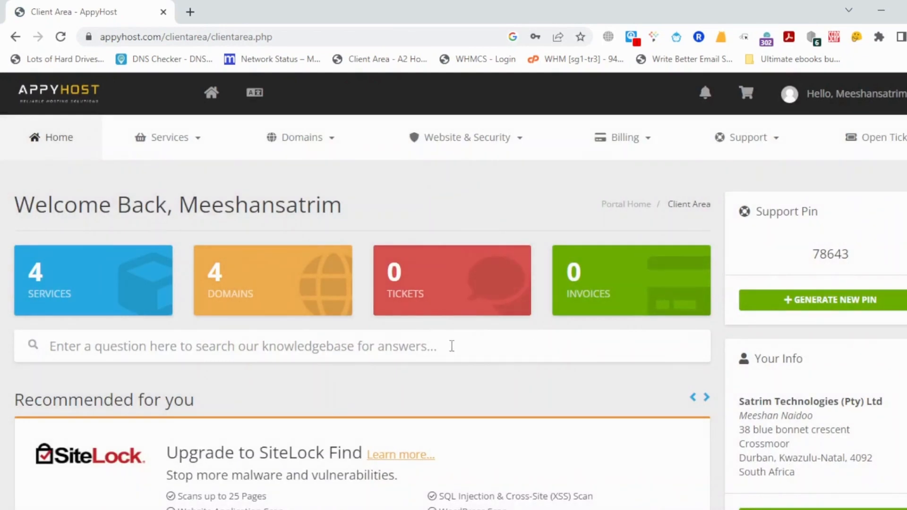
# - Open the details of the active cPanel Web Hosting - Start Up service for cmbsvt.co.za
pyautogui.scroll(-7, 695, 321)
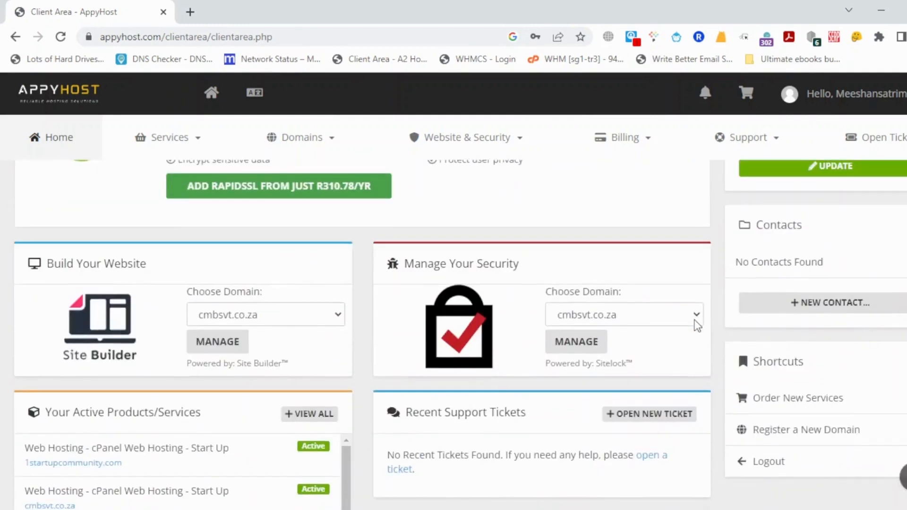
pyautogui.scroll(-2, 695, 324)
pyautogui.scroll(-2, 430, 311)
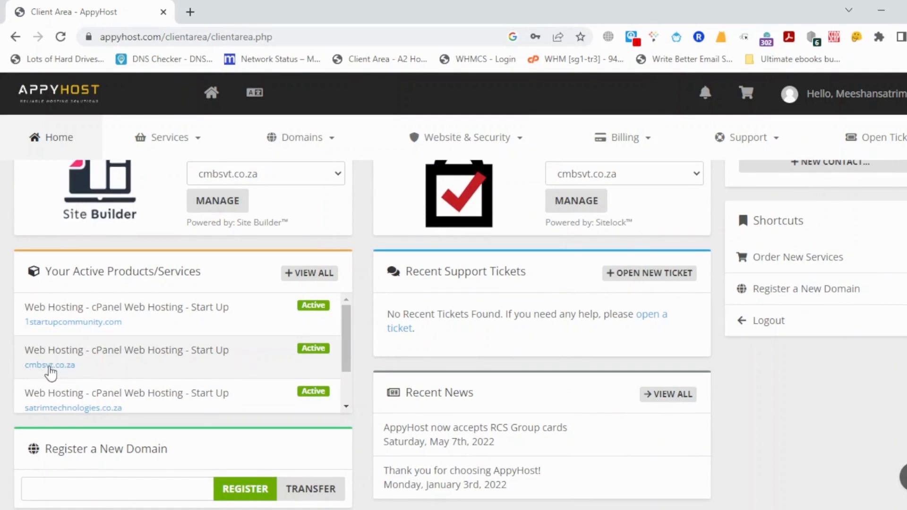
pyautogui.click(116, 369)
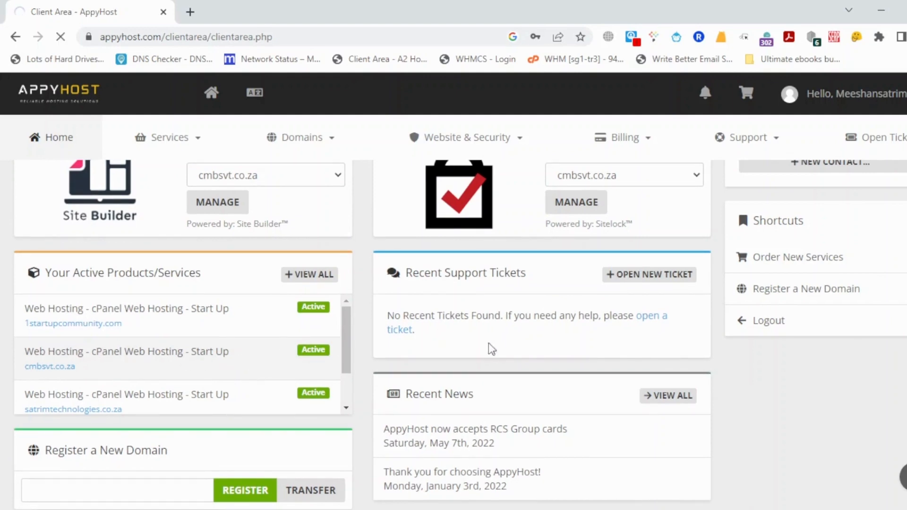
# - Log in to cPanel from the cmbsvt.co.za service's actions
pyautogui.scroll(4, 691, 366)
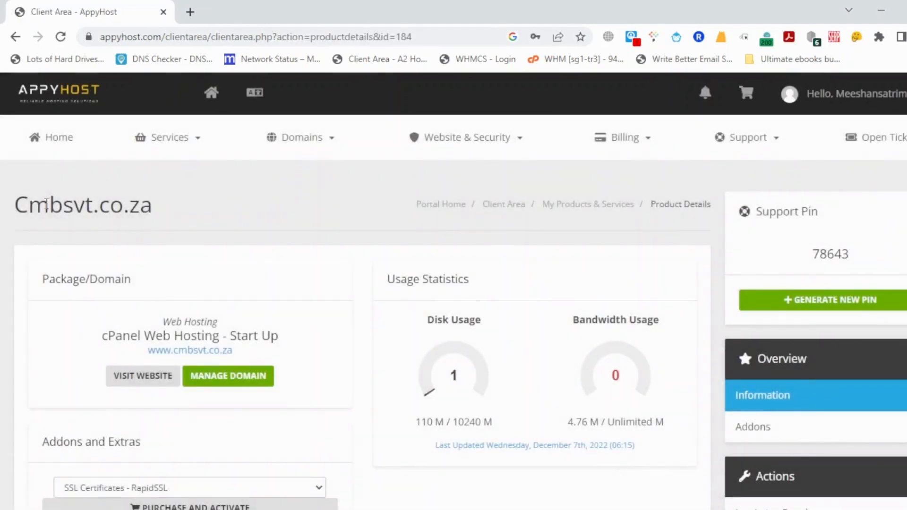
pyautogui.scroll(-4, 567, 303)
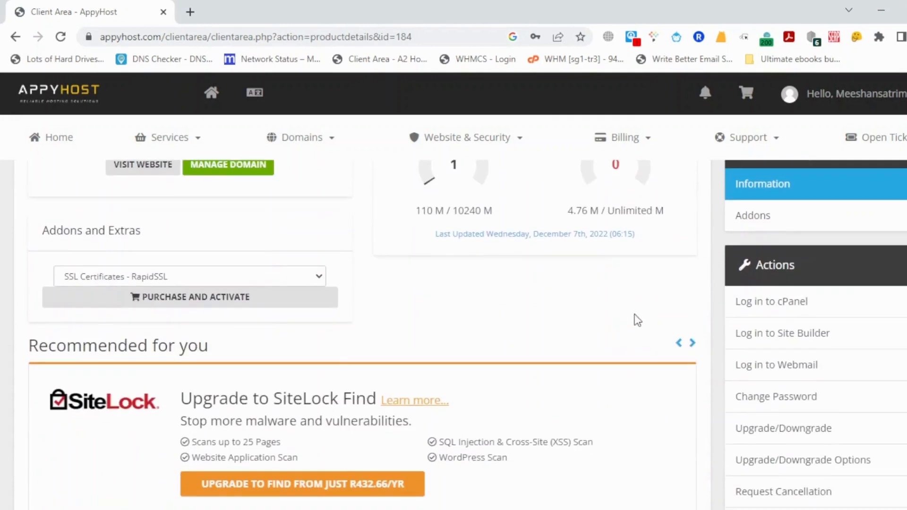
pyautogui.click(781, 302)
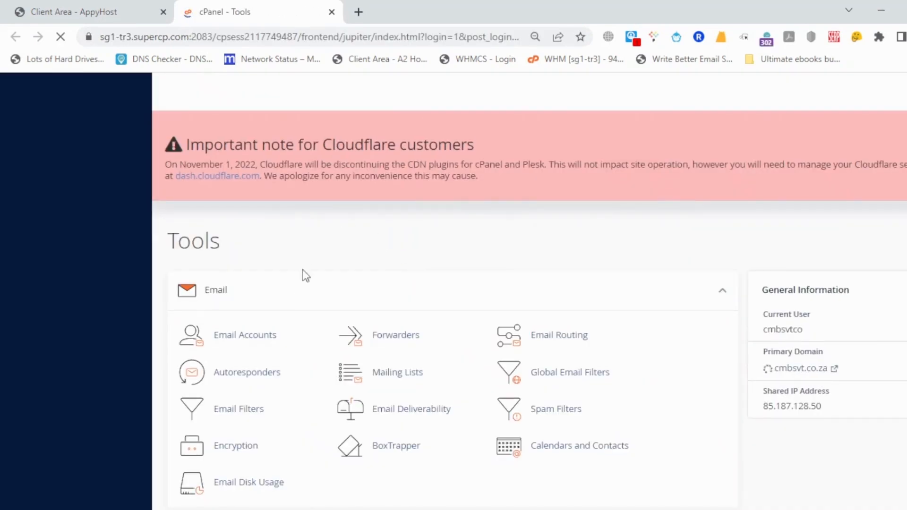
# - Open the WordPress script among the Softaculous Apps Installer scripts in cPanel
pyautogui.scroll(-4, 308, 298)
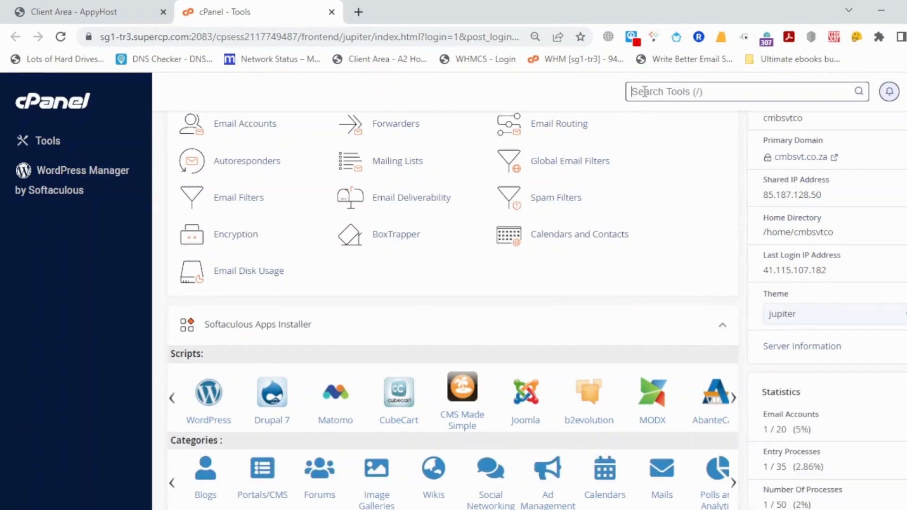
pyautogui.write('word')
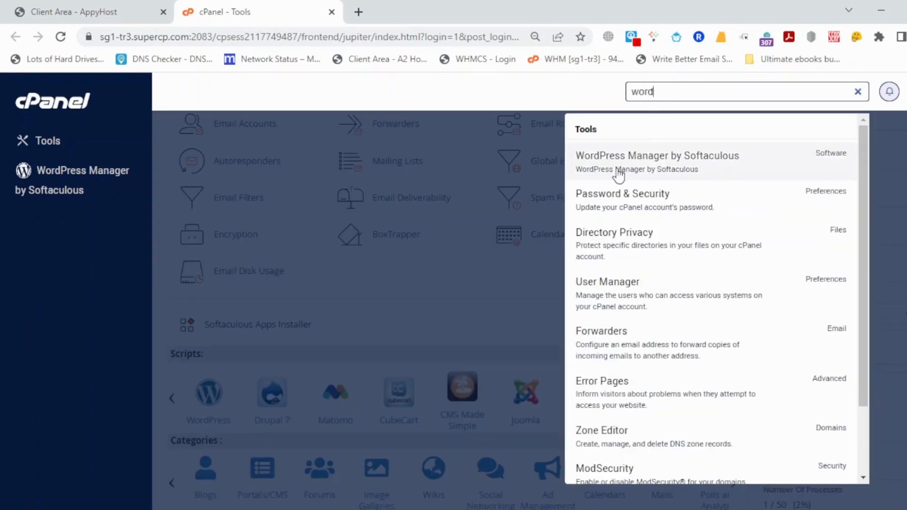
pyautogui.click(474, 277)
pyautogui.scroll(-2, 234, 331)
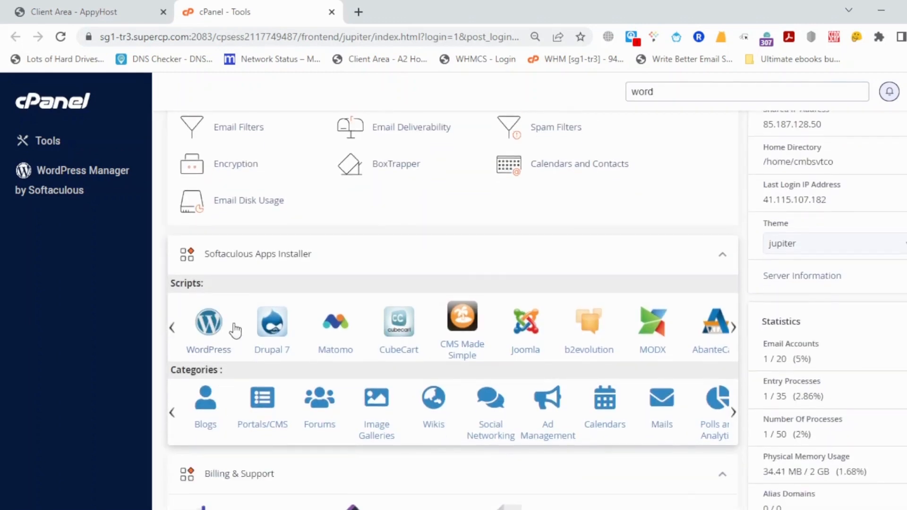
pyautogui.click(209, 353)
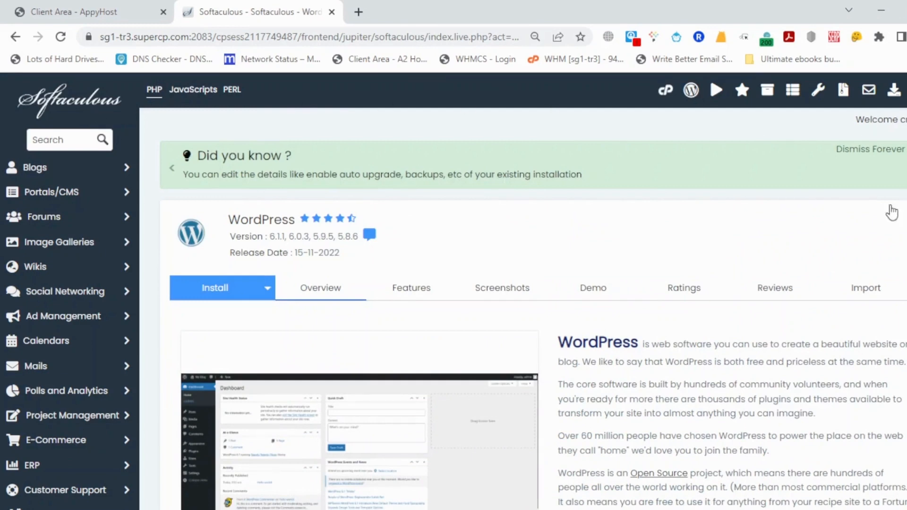
# - Review the WordPress overview in Softaculous and start a Custom Install
pyautogui.scroll(-8, 307, 336)
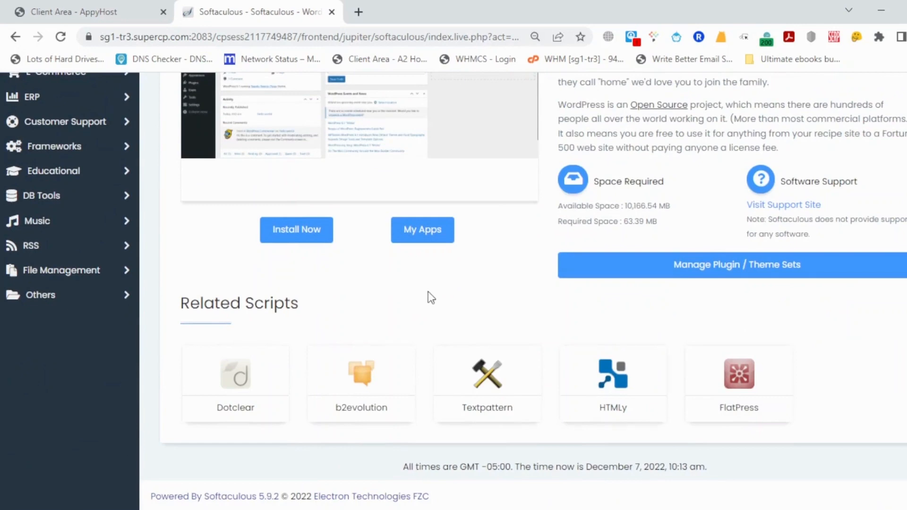
pyautogui.scroll(4, 437, 297)
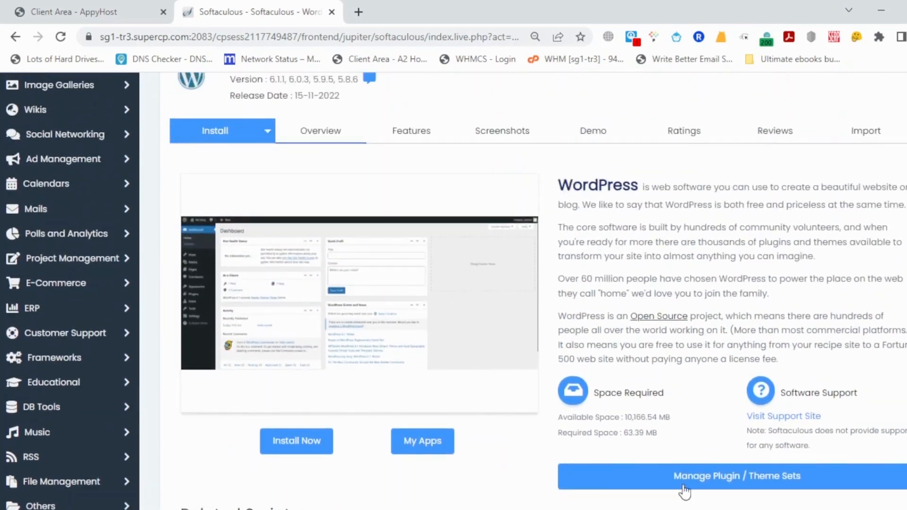
pyautogui.scroll(-4, 690, 492)
pyautogui.scroll(6, 437, 301)
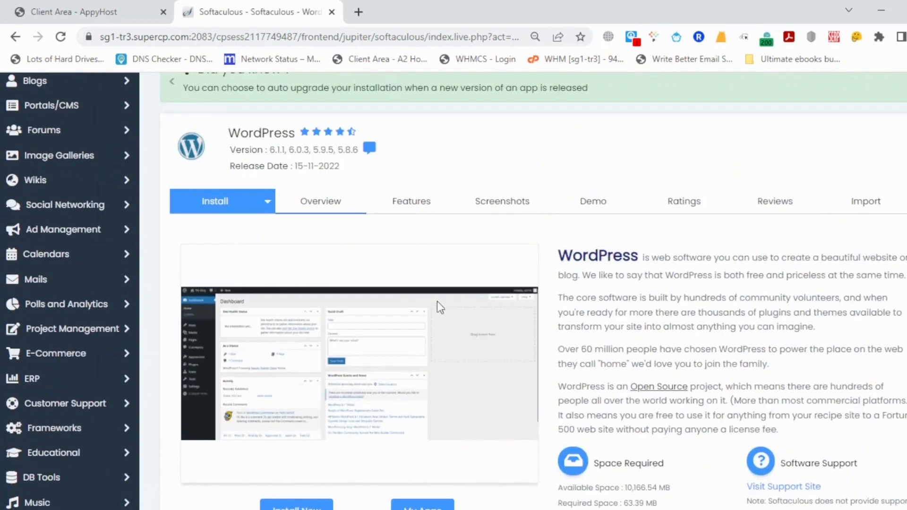
pyautogui.scroll(2, 356, 255)
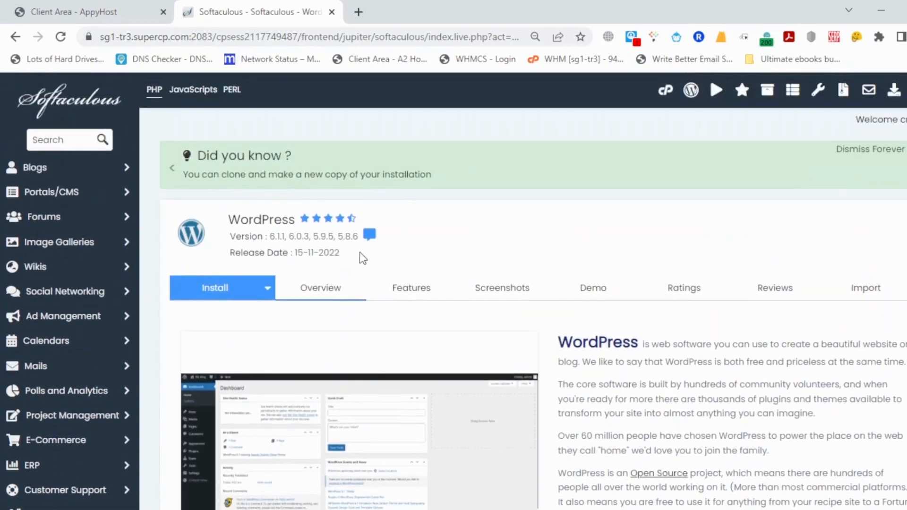
pyautogui.scroll(-1, 395, 303)
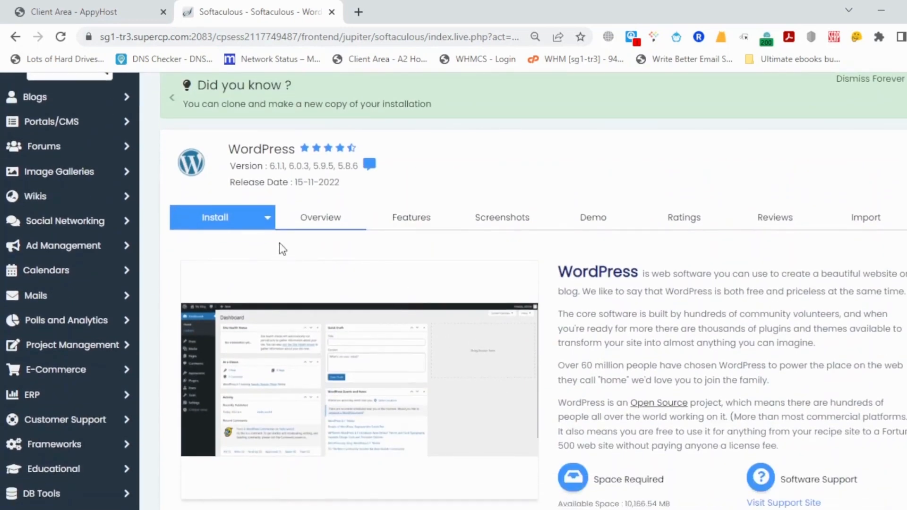
pyautogui.click(267, 226)
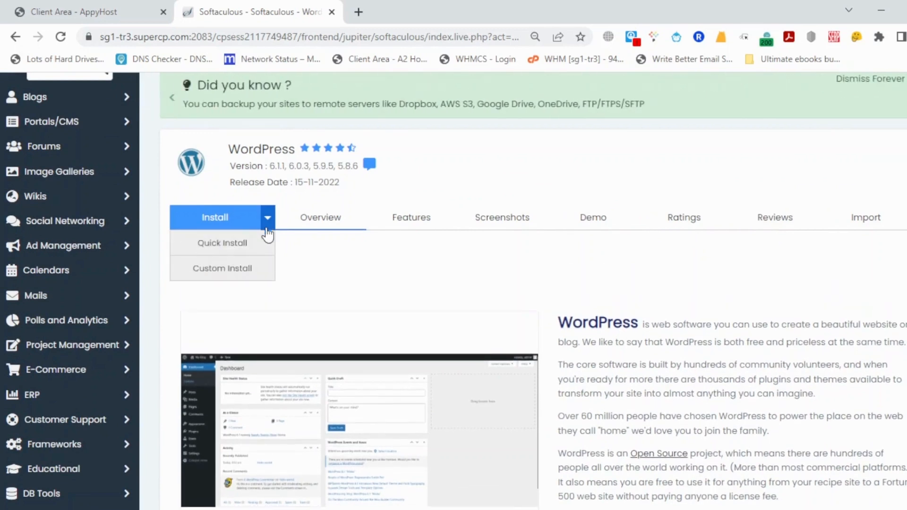
pyautogui.click(214, 268)
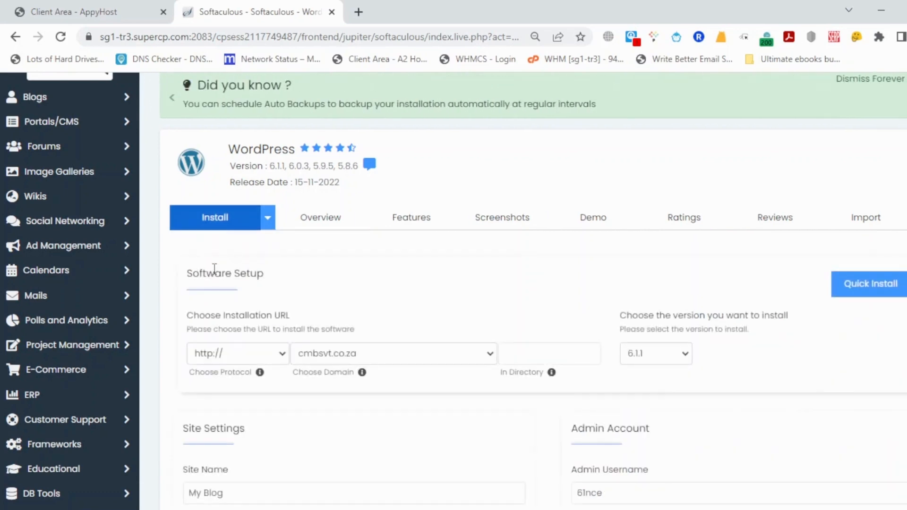
pyautogui.scroll(-3, 296, 256)
pyautogui.scroll(-2, 296, 256)
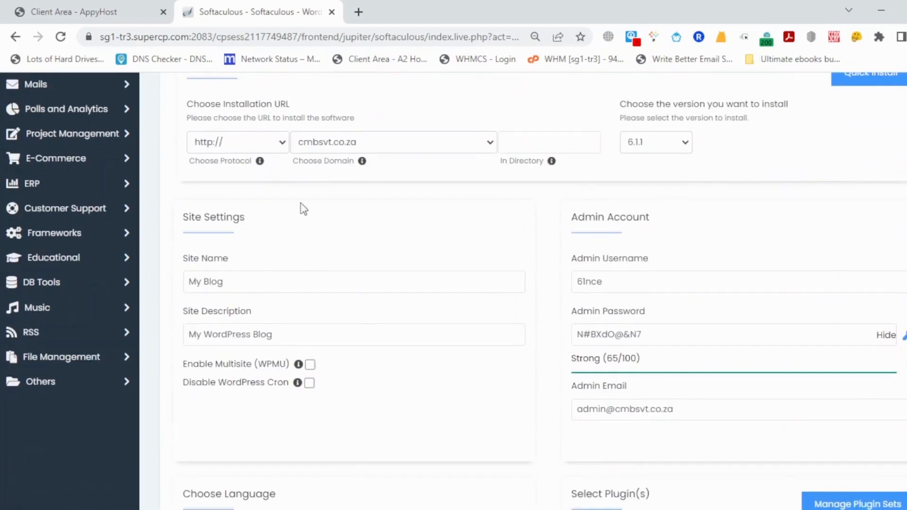
pyautogui.click(273, 143)
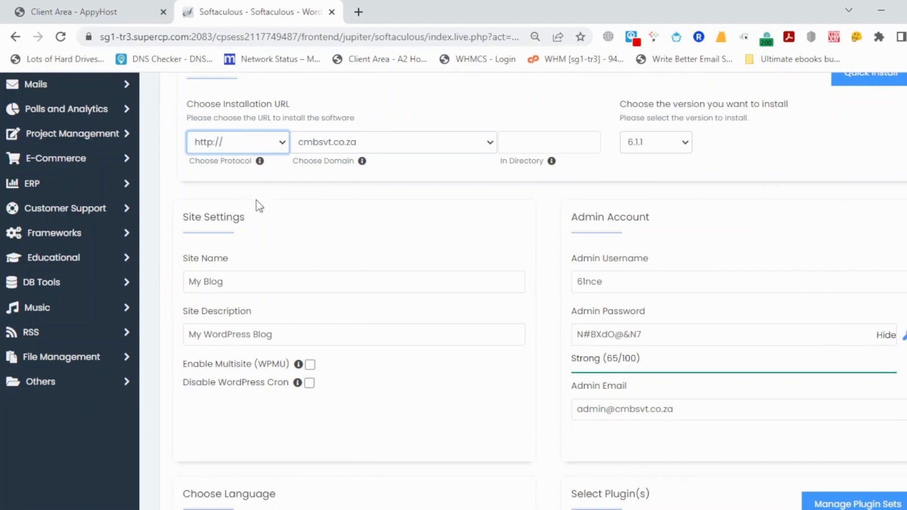
pyautogui.click(253, 215)
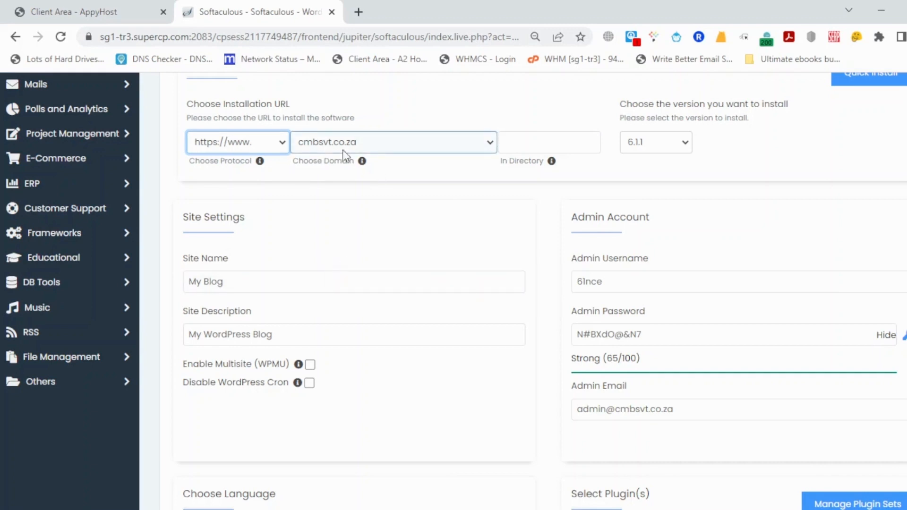
pyautogui.click(489, 144)
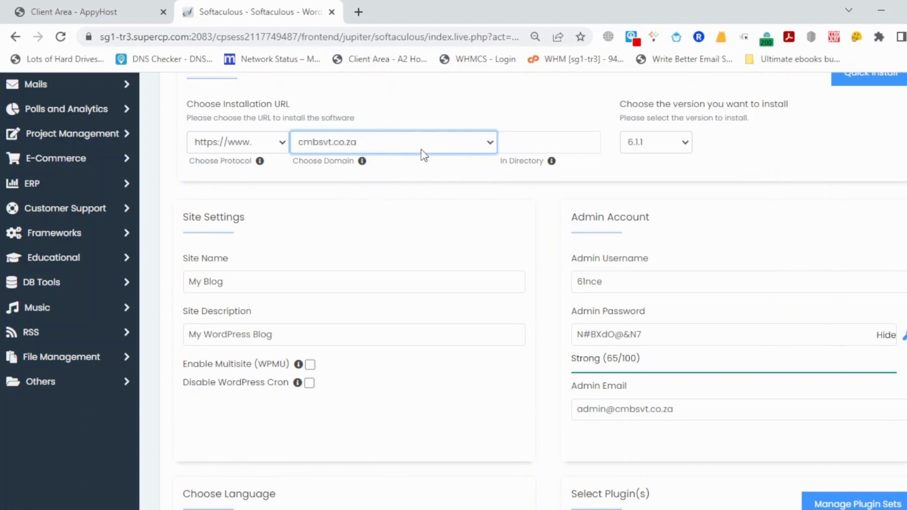
# - Review the site name, site description and Multisite option in the Site Settings, keeping the default entries
pyautogui.scroll(-2, 268, 275)
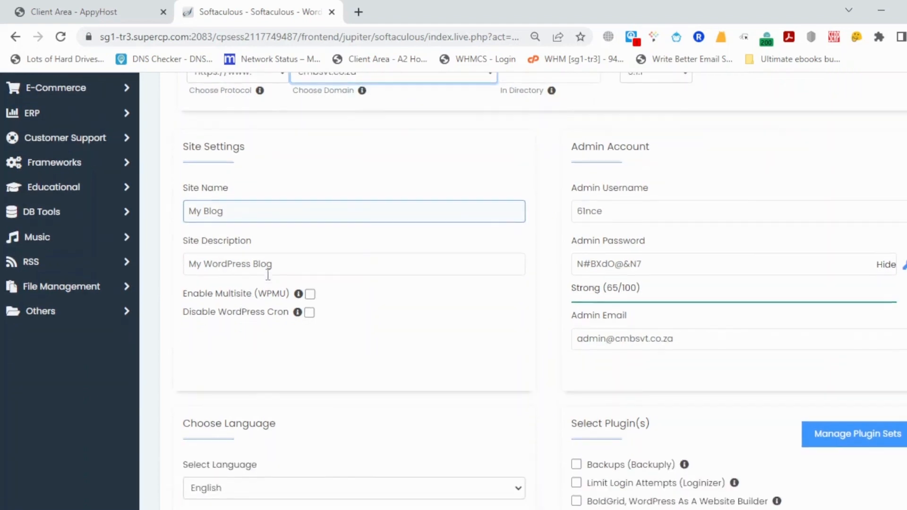
pyautogui.click(270, 213)
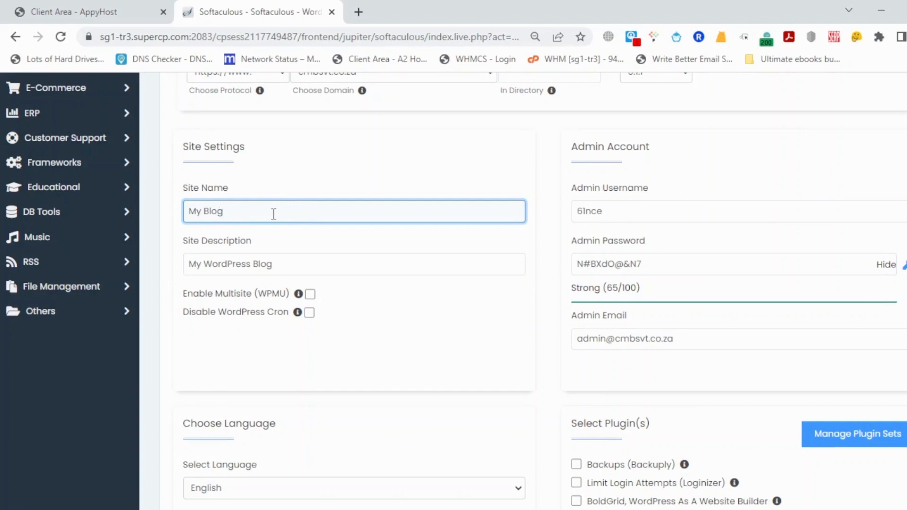
pyautogui.click(305, 260)
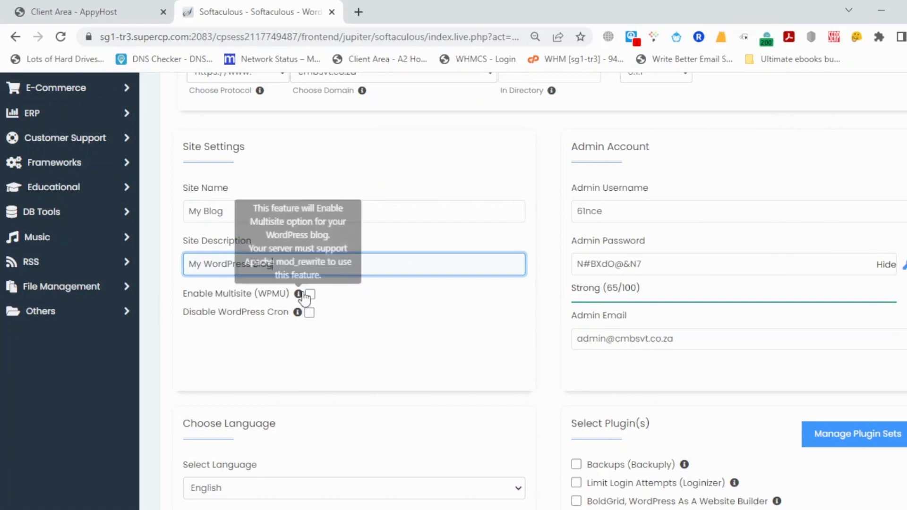
pyautogui.moveTo(299, 296)
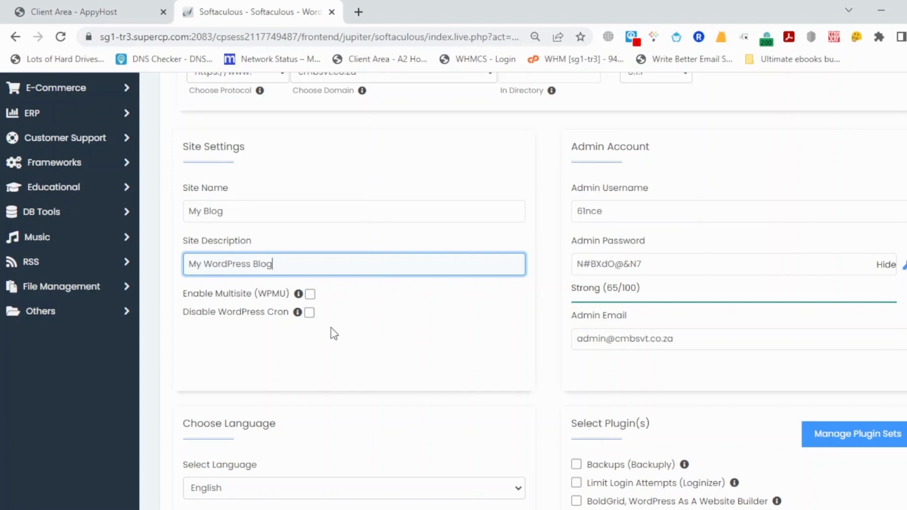
pyautogui.scroll(-1, 350, 355)
pyautogui.scroll(-5, 359, 364)
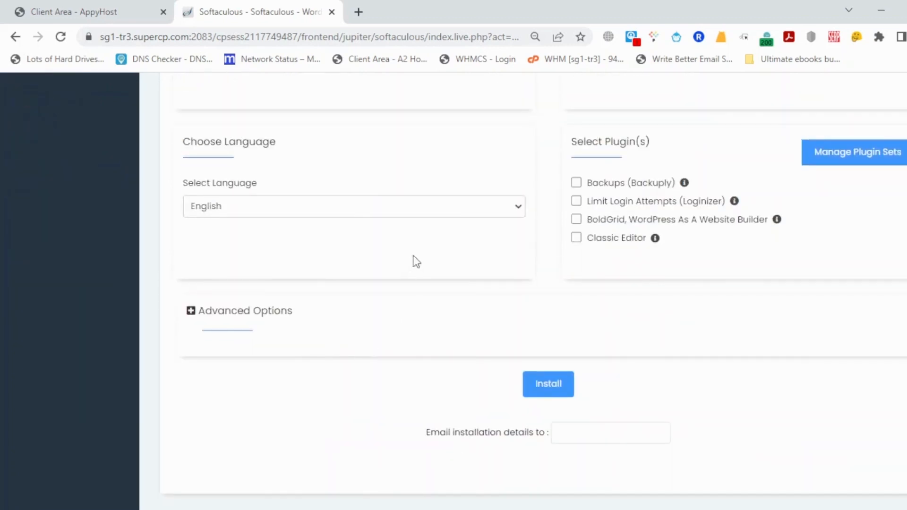
# - Check the language and version choices for the installation, keeping English and WordPress 6.1.1
pyautogui.click(516, 211)
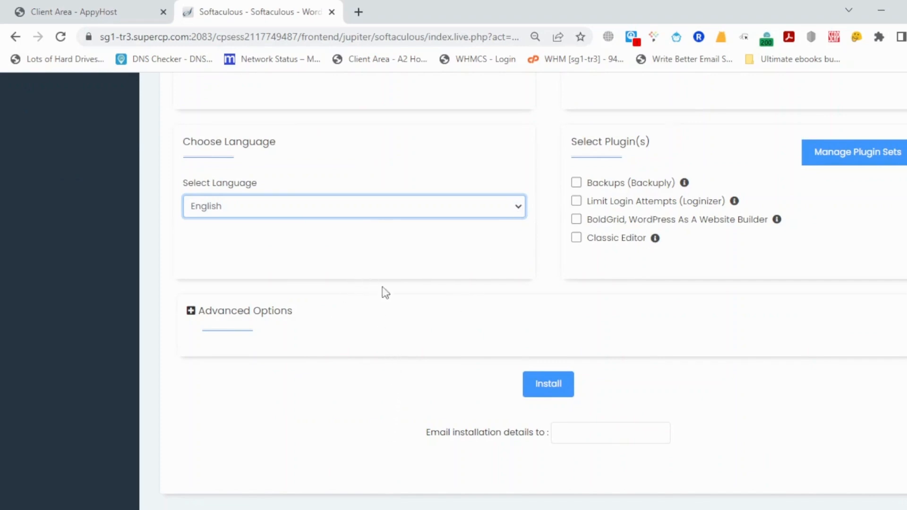
pyautogui.click(406, 172)
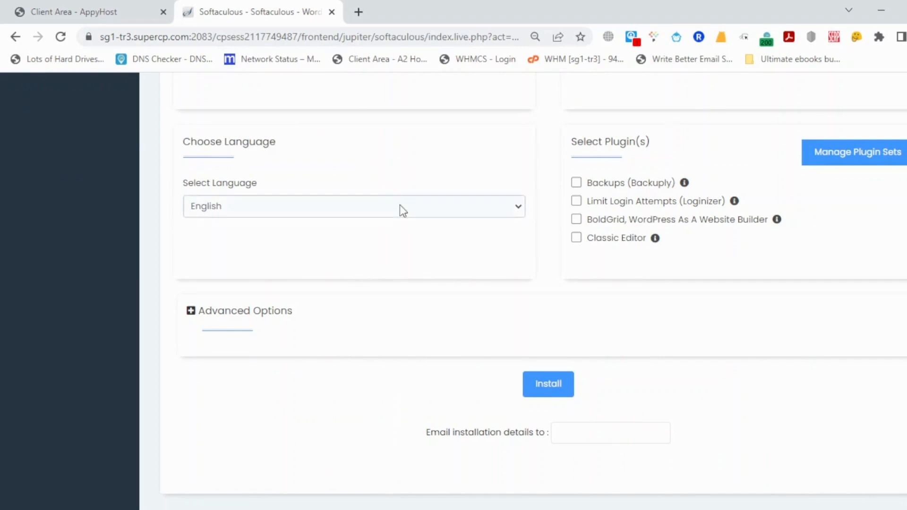
pyautogui.scroll(3, 477, 257)
pyautogui.scroll(6, 481, 260)
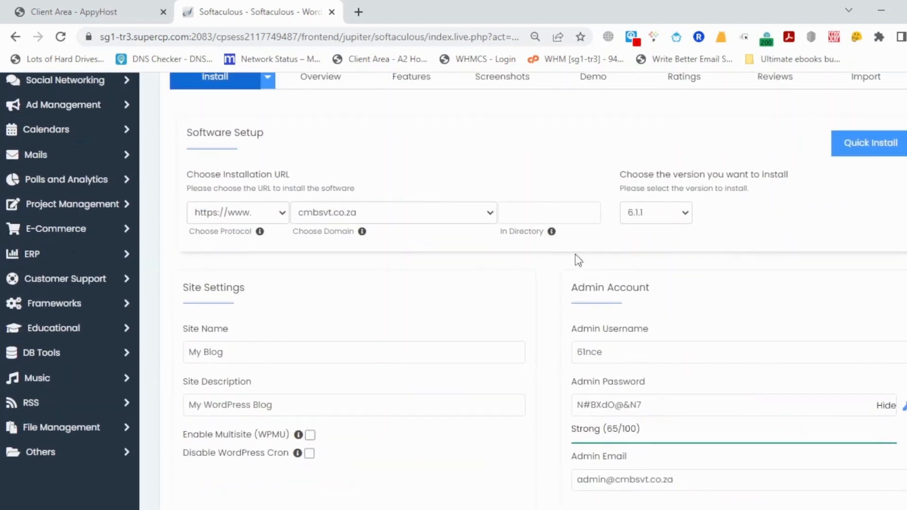
pyautogui.click(688, 210)
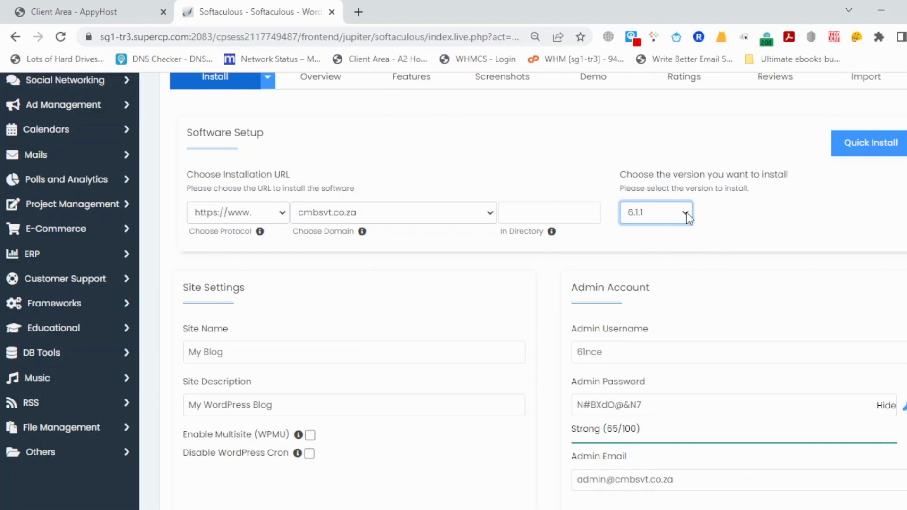
# - Review the username, password and email fields of the Admin Account section
pyautogui.scroll(-3, 695, 241)
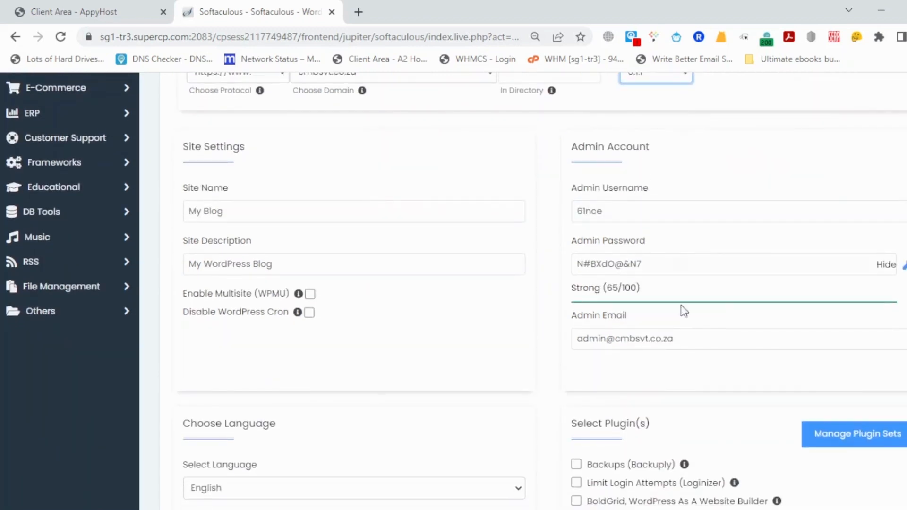
pyautogui.click(663, 211)
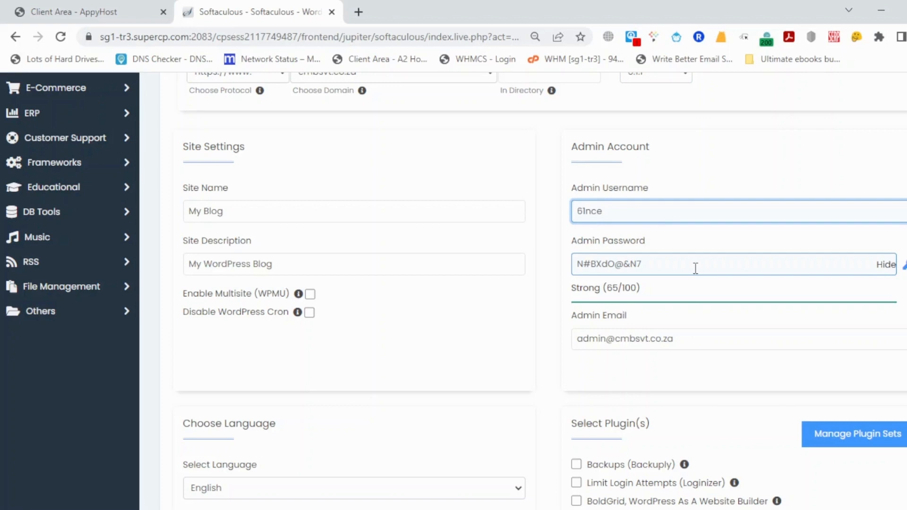
pyautogui.scroll(-2, 695, 268)
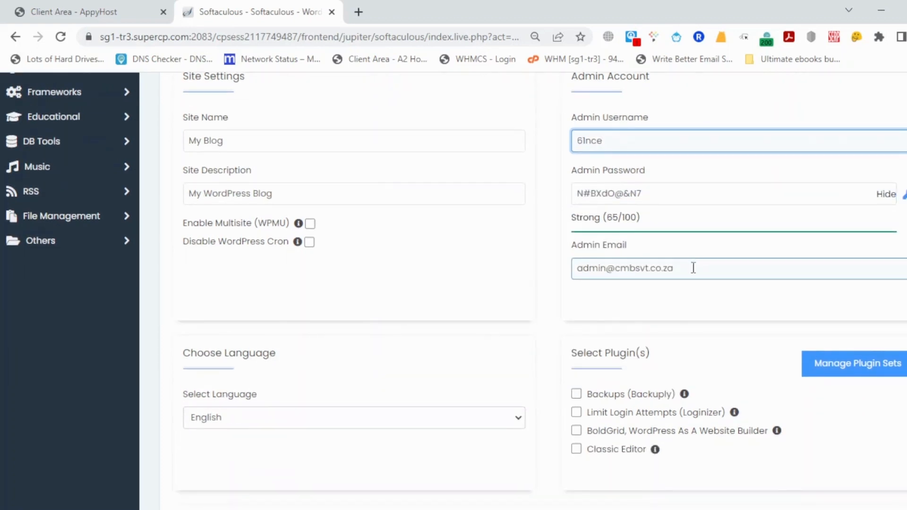
pyautogui.click(693, 267)
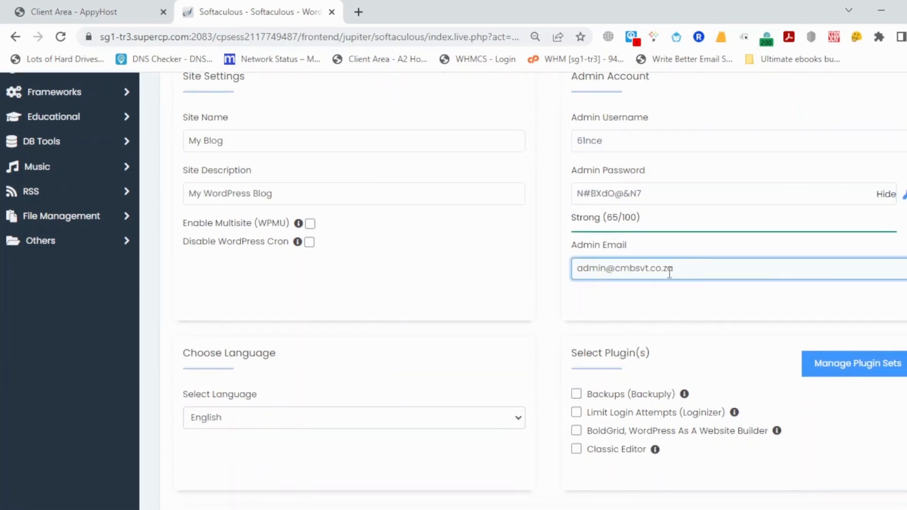
pyautogui.click(689, 297)
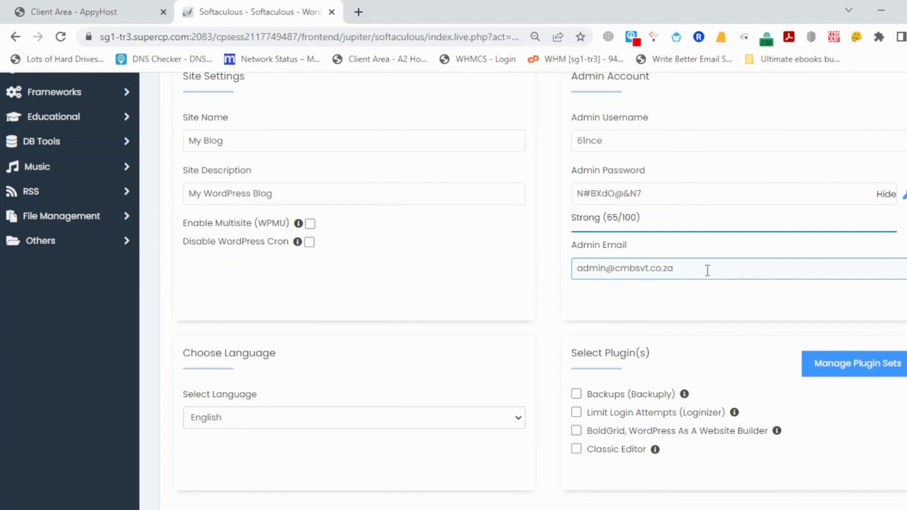
# - Check the optional plugins, leave them all unselected and install WordPress
pyautogui.scroll(-1, 707, 270)
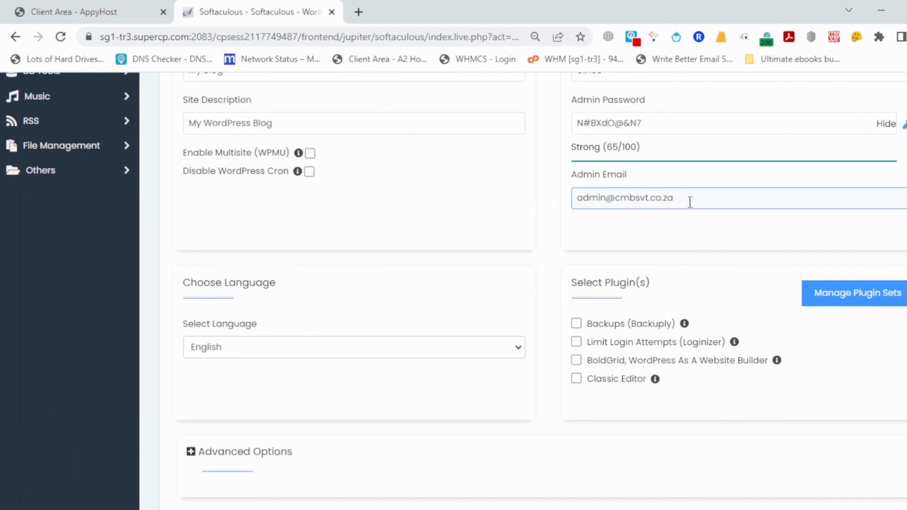
pyautogui.scroll(-2, 689, 206)
pyautogui.scroll(-1, 688, 218)
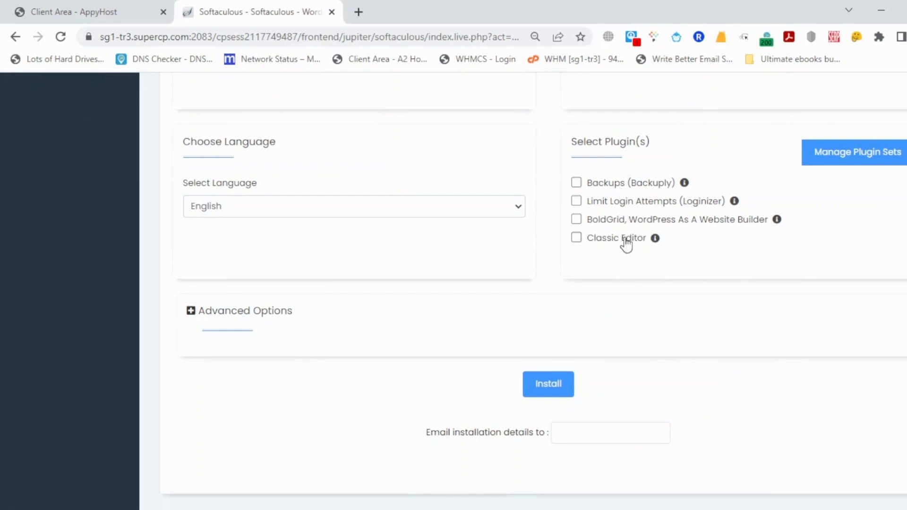
pyautogui.moveTo(683, 184)
pyautogui.moveTo(735, 203)
pyautogui.click(557, 387)
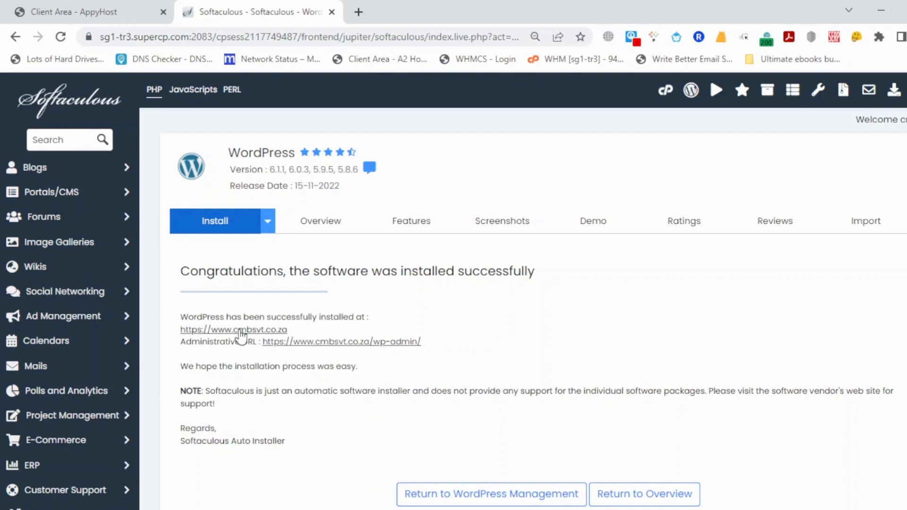
pyautogui.click(269, 342)
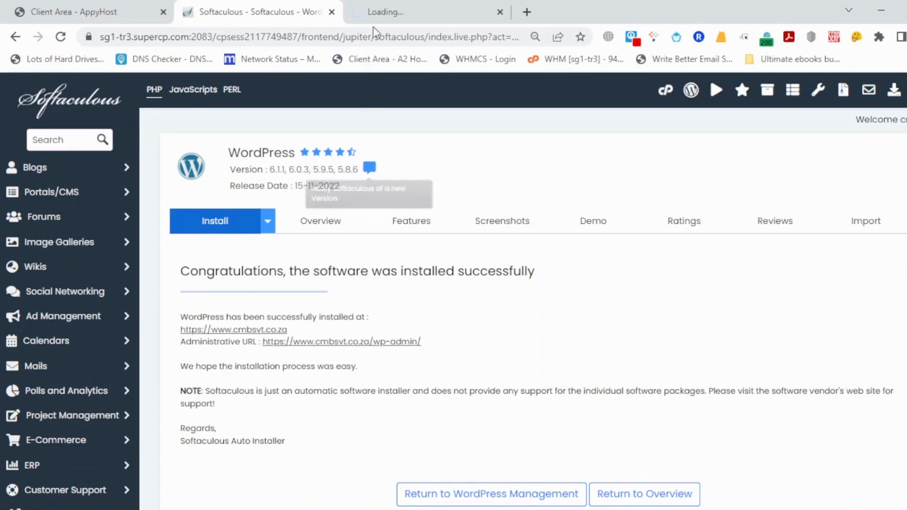
pyautogui.click(389, 14)
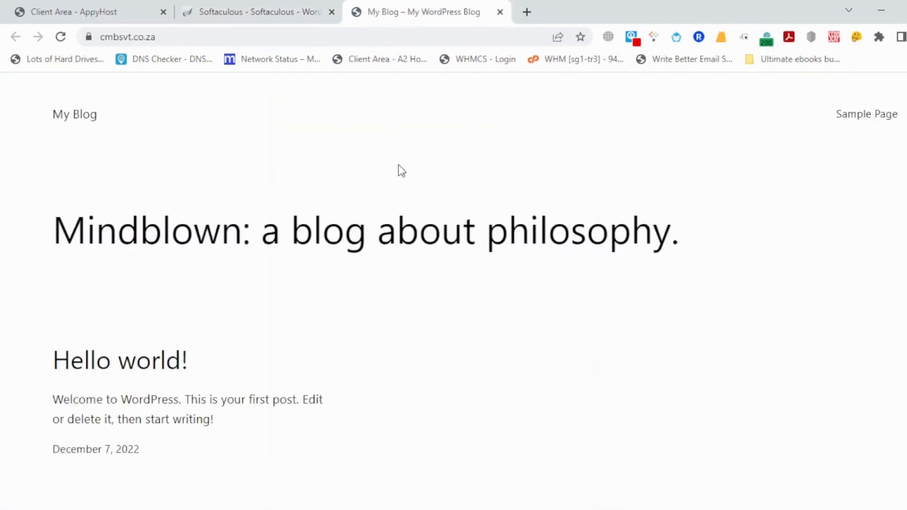
pyautogui.scroll(-7, 803, 233)
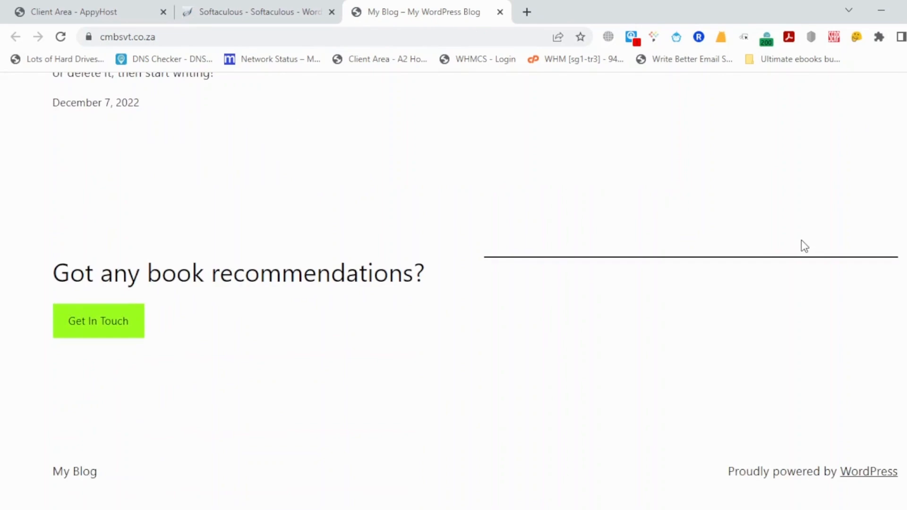
pyautogui.scroll(7, 801, 246)
# - Open the WordPress dashboard through the administrative URL in Softaculous and bring up the popular themes available to add
pyautogui.click(290, 11)
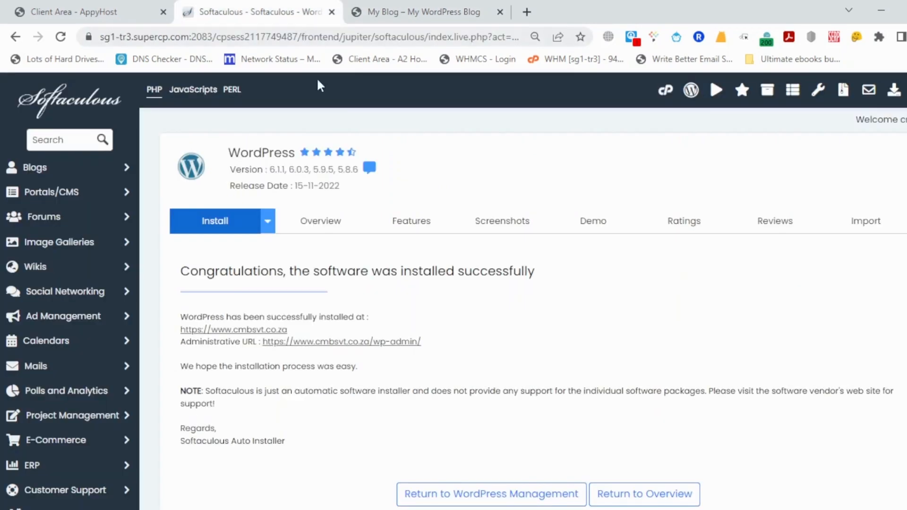
pyautogui.click(364, 342)
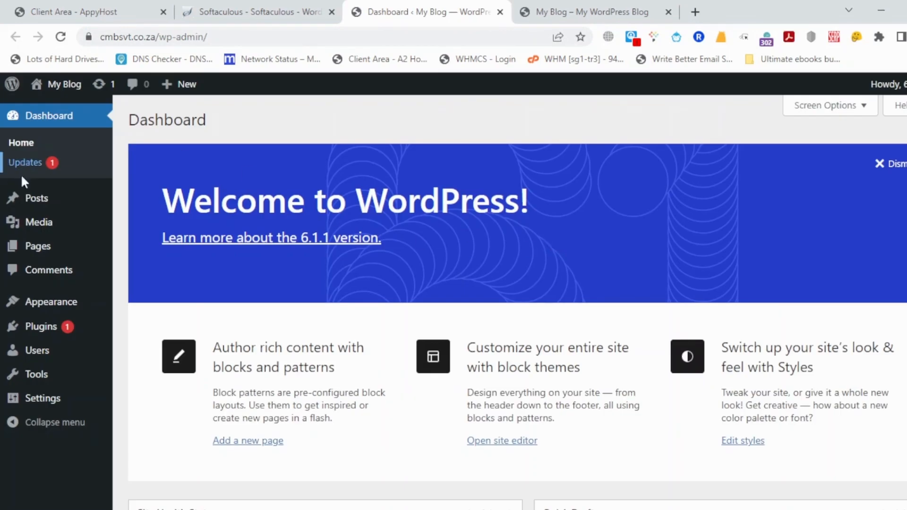
pyautogui.moveTo(15, 327)
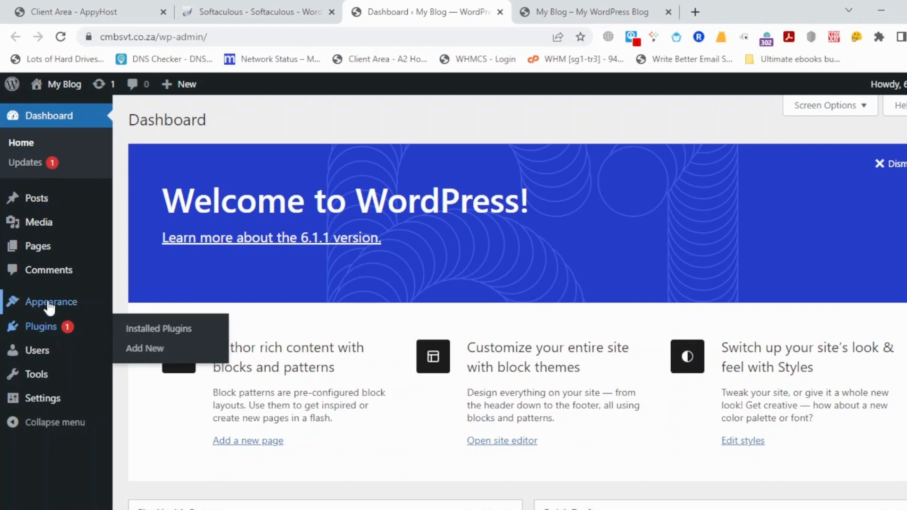
pyautogui.click(50, 308)
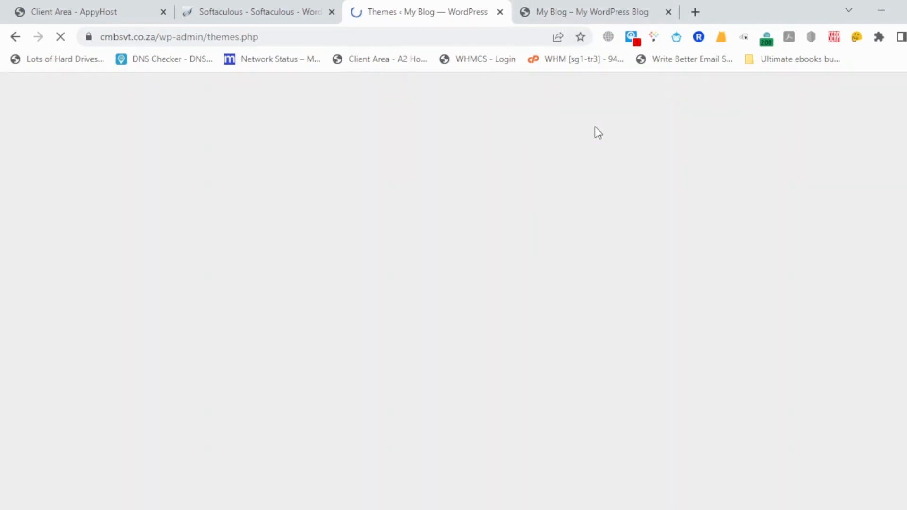
pyautogui.click(559, 1)
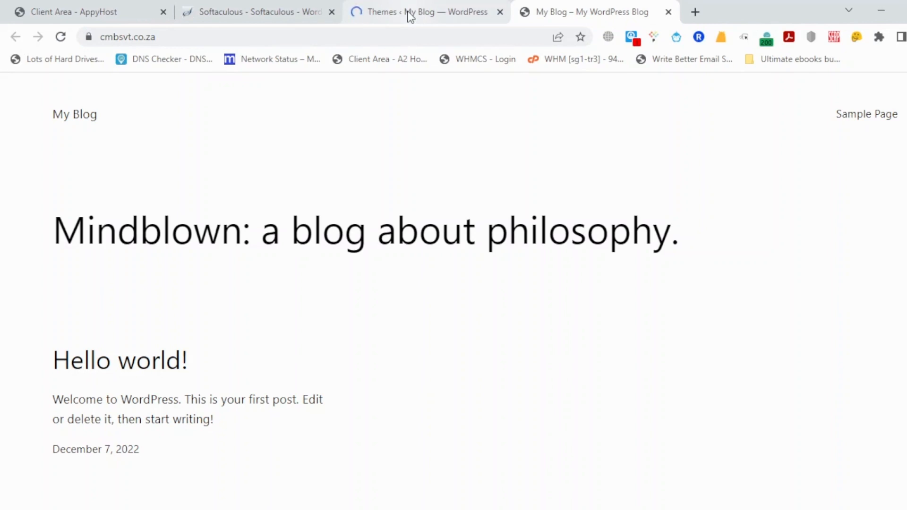
pyautogui.click(410, 16)
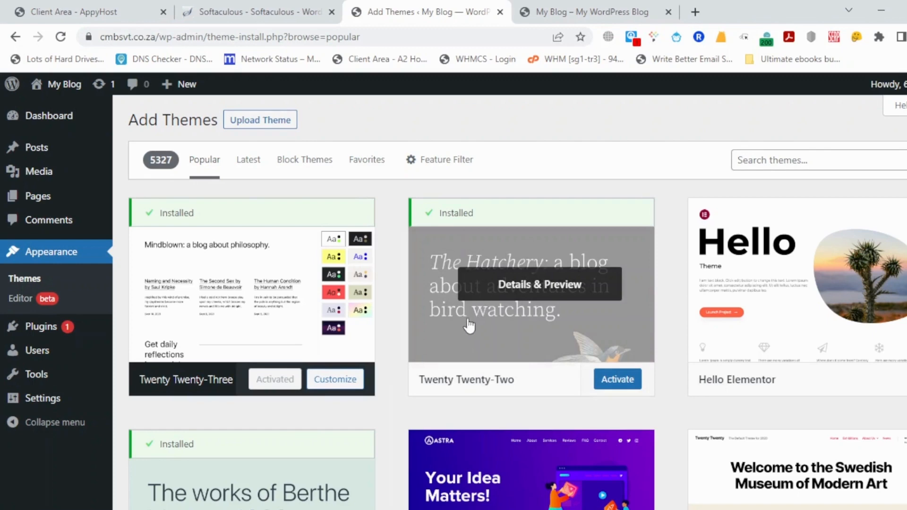
# - Install and activate the Astra theme from the popular themes
pyautogui.scroll(-5, 334, 340)
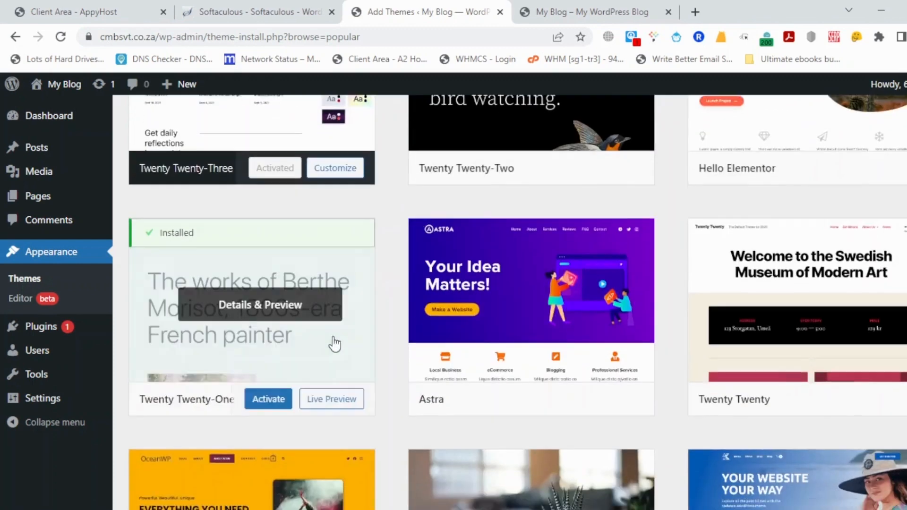
pyautogui.scroll(-6, 333, 344)
pyautogui.scroll(3, 342, 347)
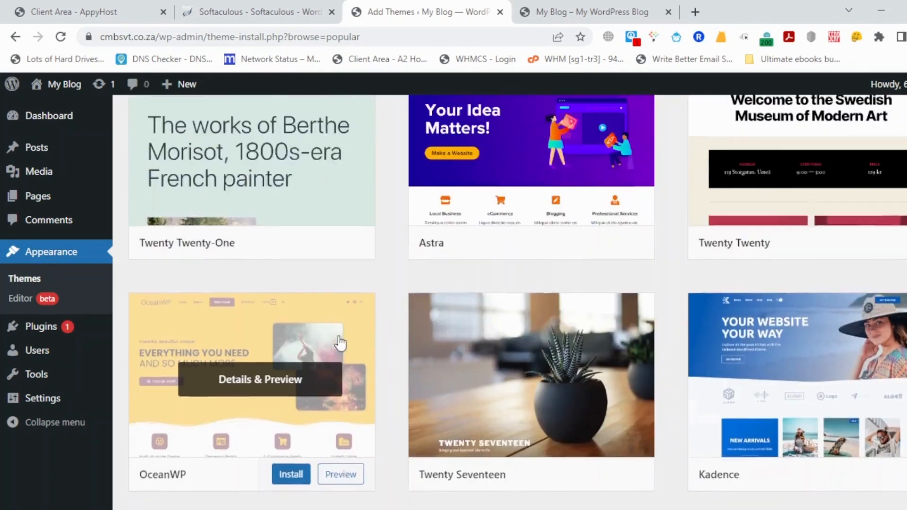
pyautogui.scroll(2, 340, 344)
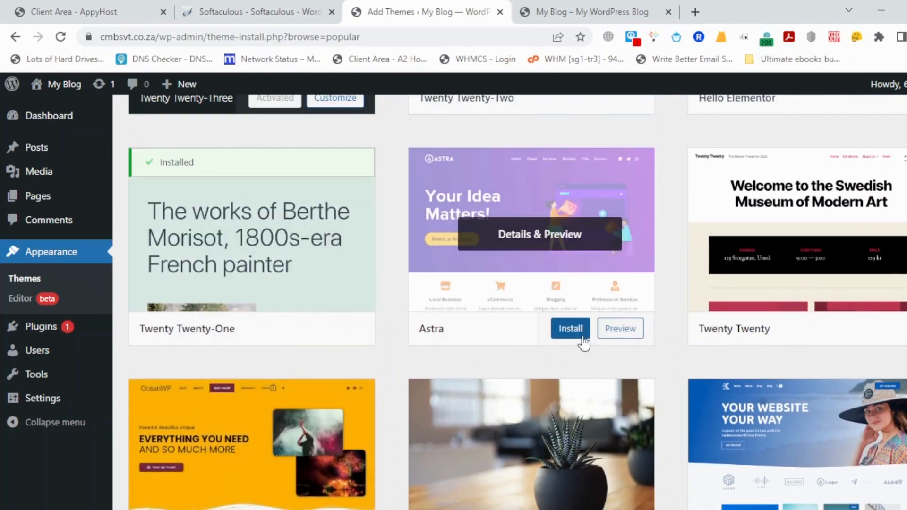
pyautogui.click(574, 333)
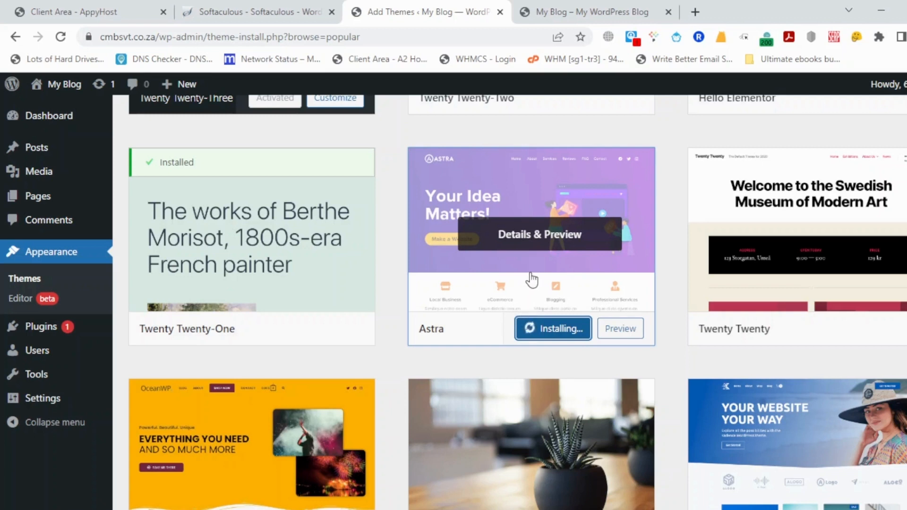
pyautogui.moveTo(46, 333)
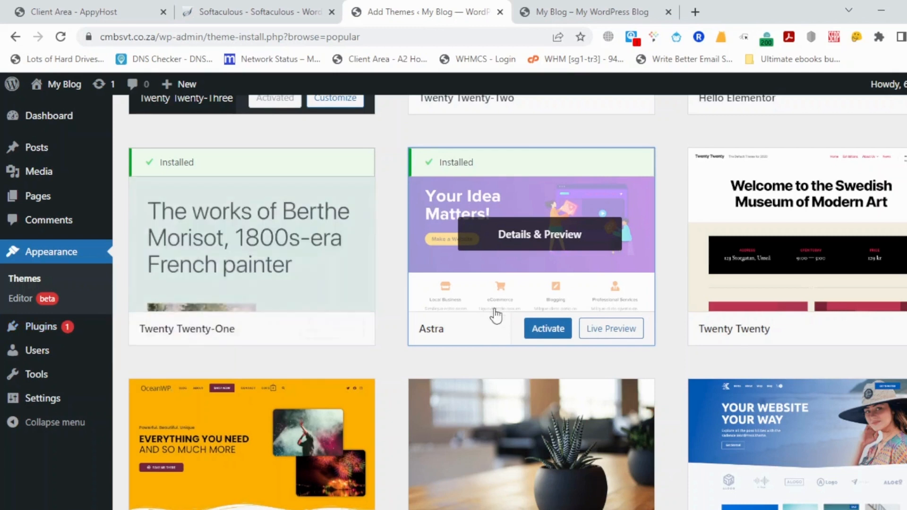
pyautogui.click(543, 329)
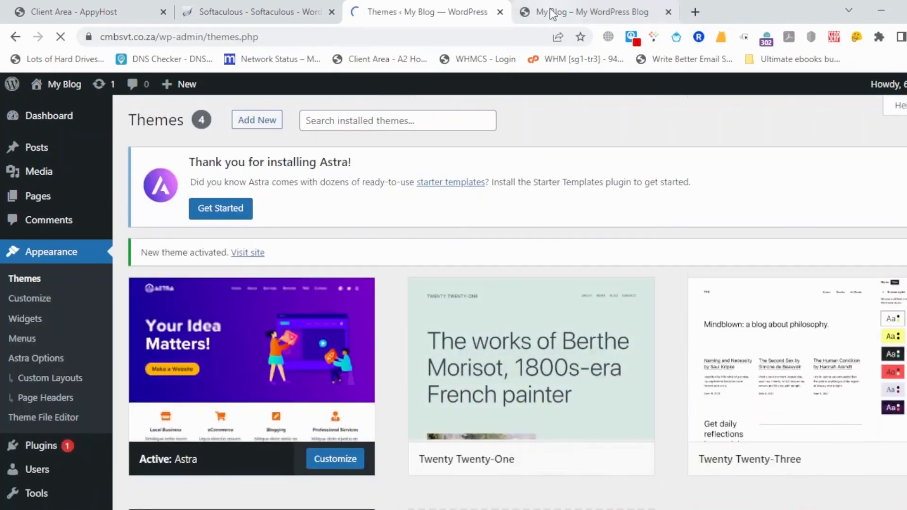
# - Reload the cmbsvt.co.za site to check its appearance with the Astra theme, and return to the Themes page
pyautogui.click(536, 15)
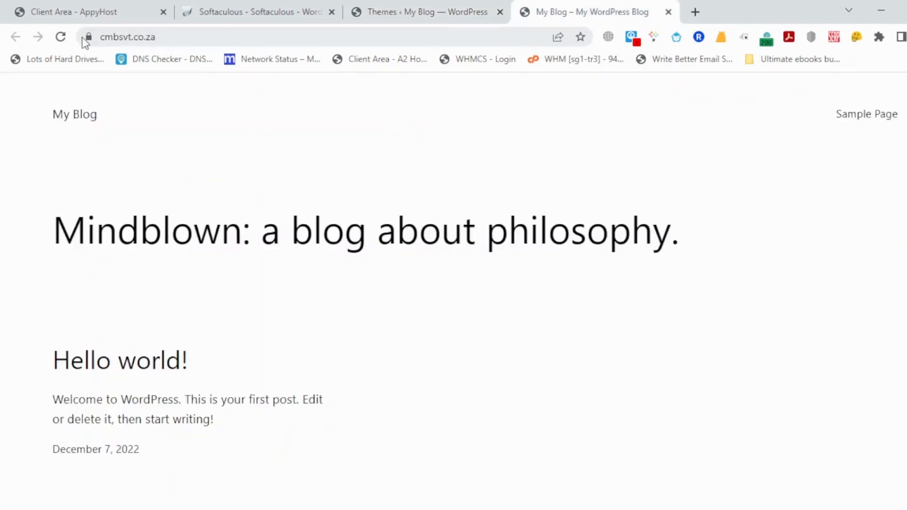
pyautogui.click(60, 37)
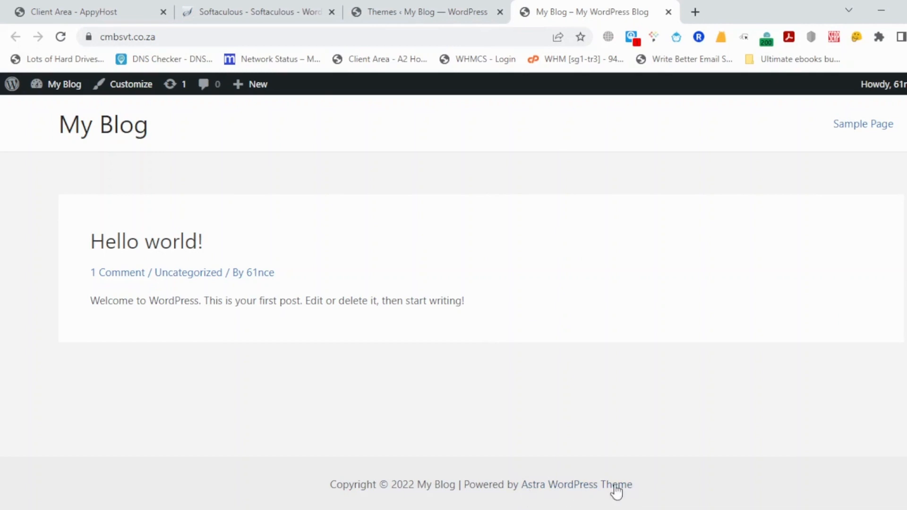
pyautogui.click(415, 12)
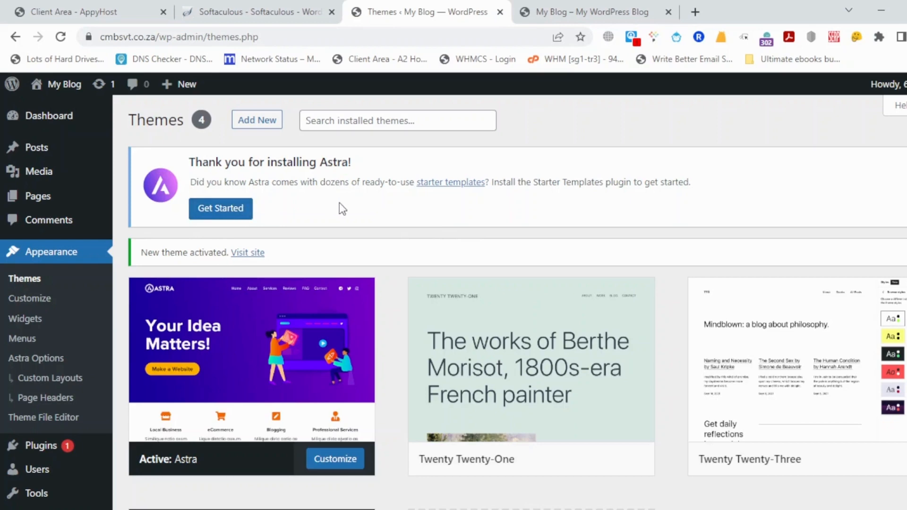
pyautogui.scroll(-4, 348, 220)
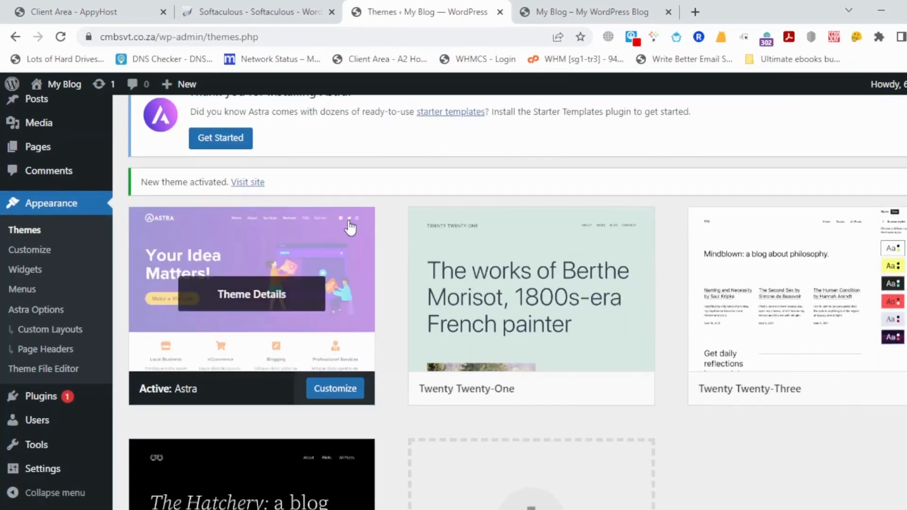
pyautogui.scroll(4, 349, 228)
pyautogui.scroll(1, 349, 228)
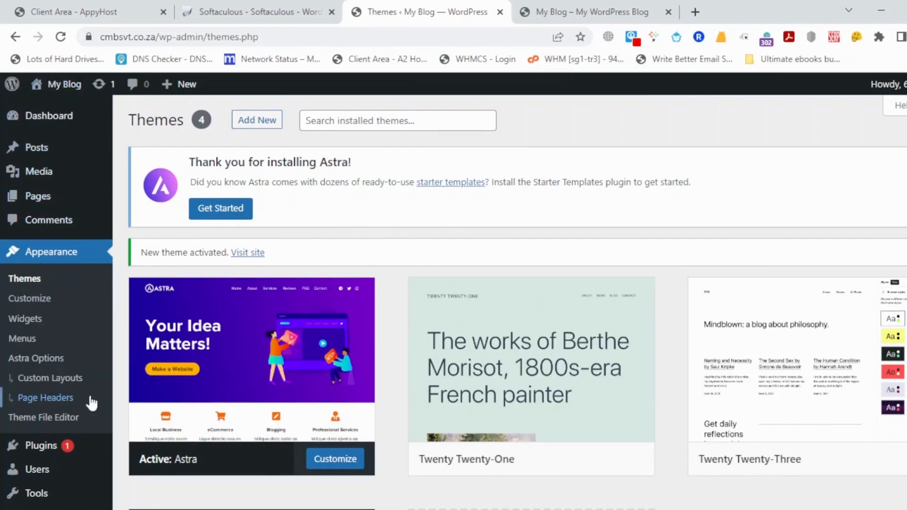
pyautogui.scroll(-3, 404, 294)
pyautogui.scroll(3, 404, 294)
# - Switch to Softaculous and go from the installation confirmation to WordPress Management
pyautogui.click(267, 15)
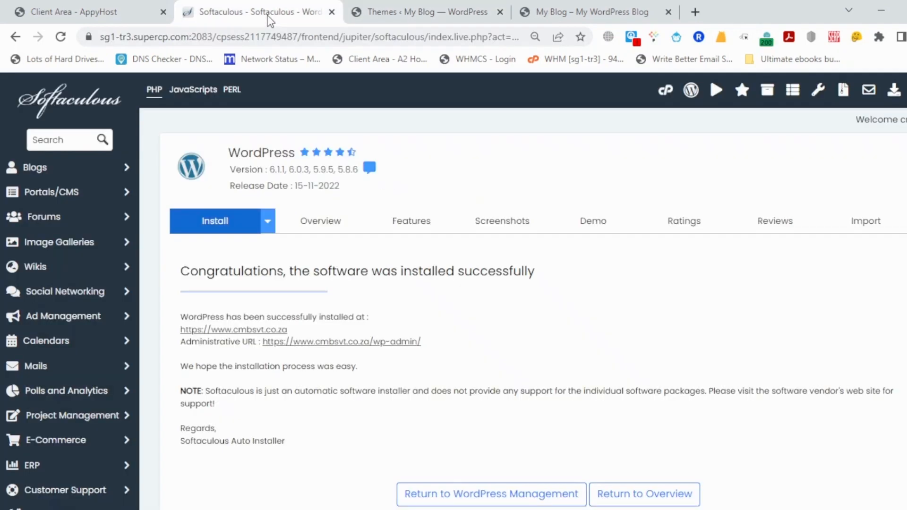
pyautogui.scroll(-4, 402, 339)
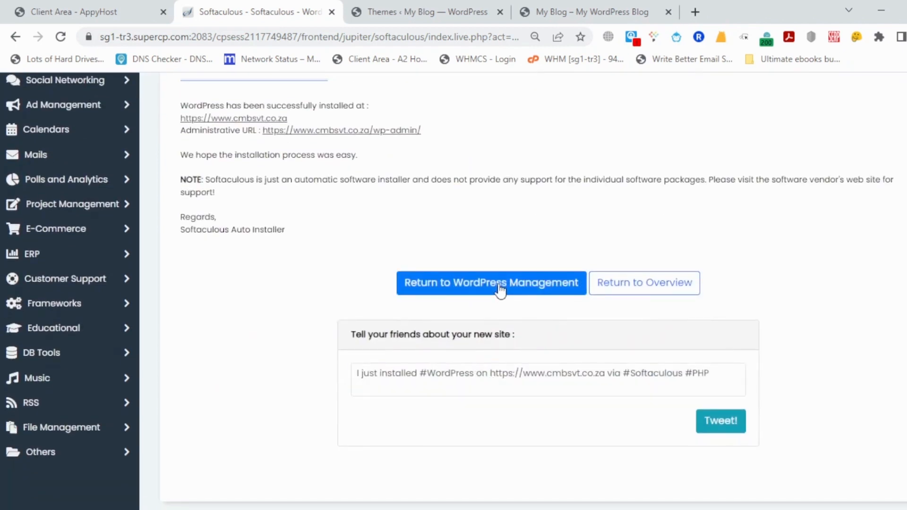
pyautogui.click(499, 287)
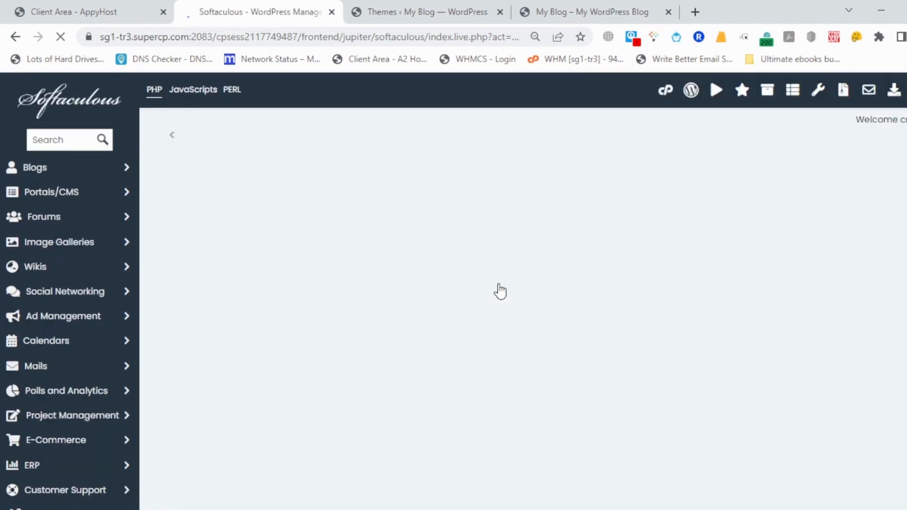
# - Review the cmbsvt.co.za installation's upgrade and configuration settings, website URL, site name and the backup, staging and removal options
pyautogui.scroll(-4, 497, 283)
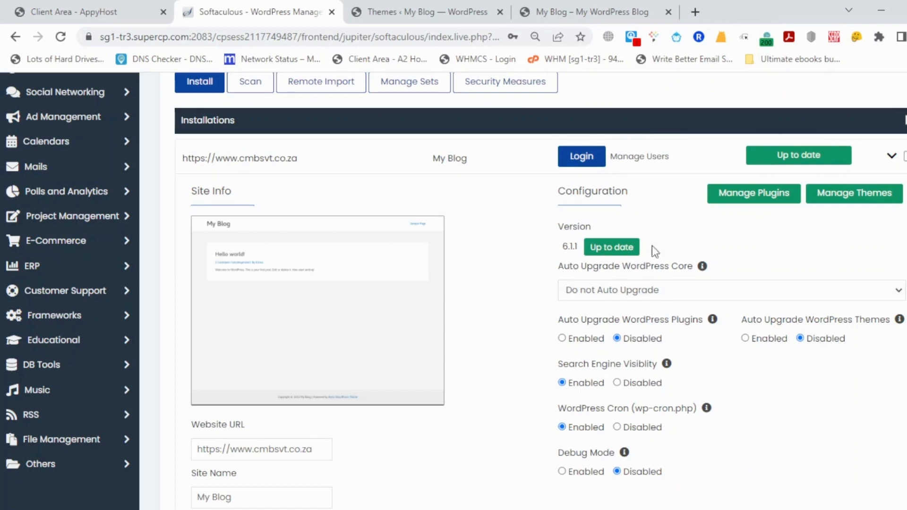
pyautogui.scroll(-3, 689, 260)
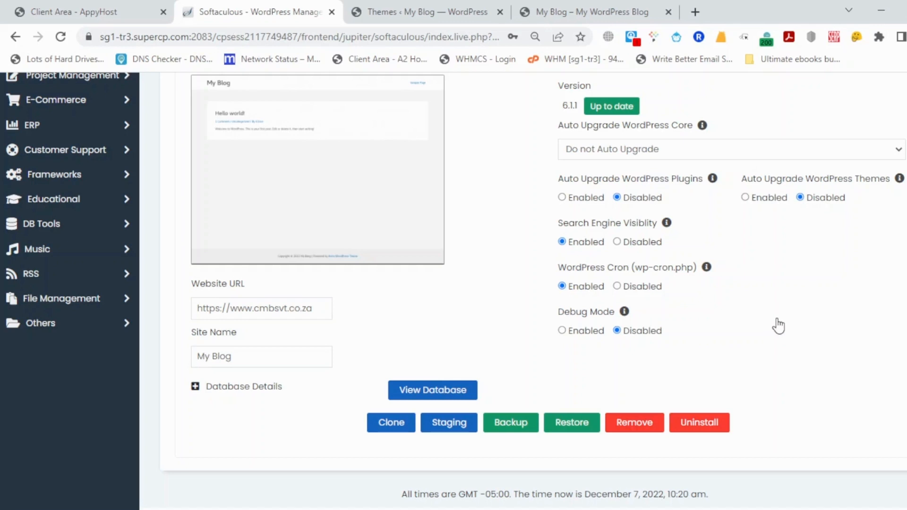
pyautogui.scroll(-1, 778, 326)
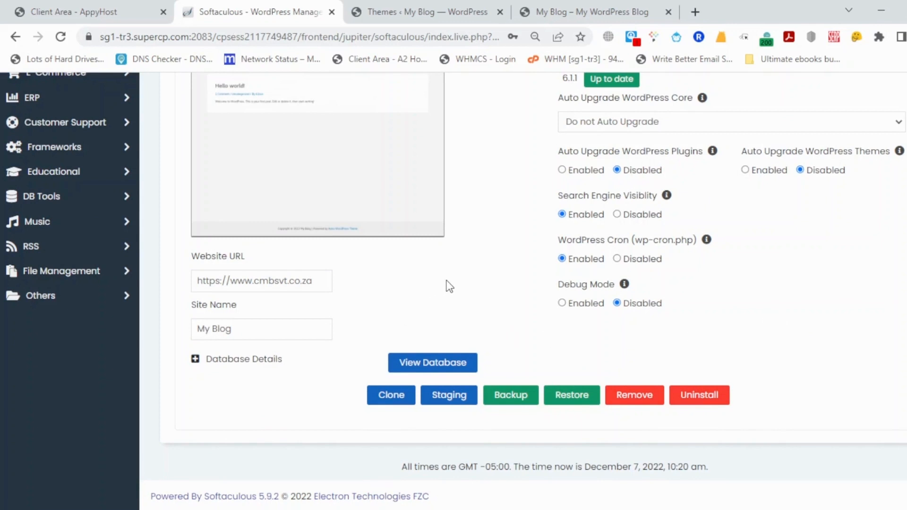
pyautogui.click(204, 282)
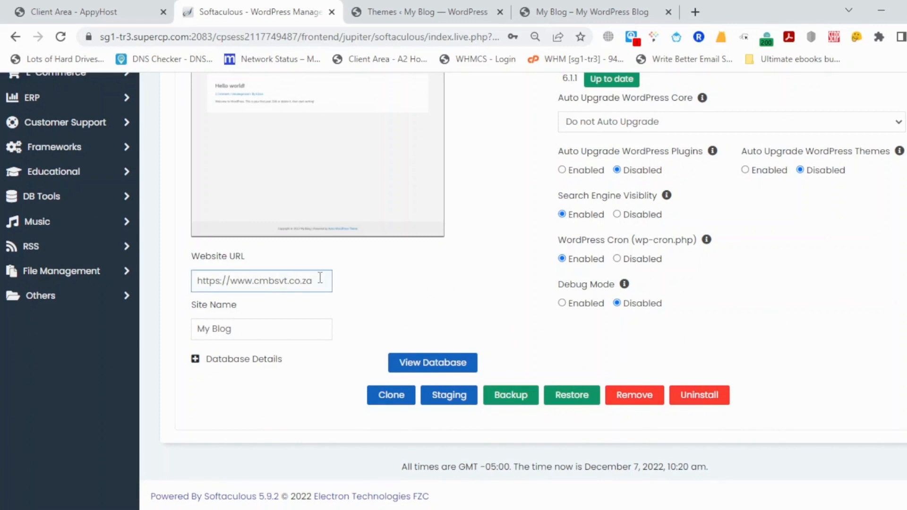
pyautogui.click(237, 332)
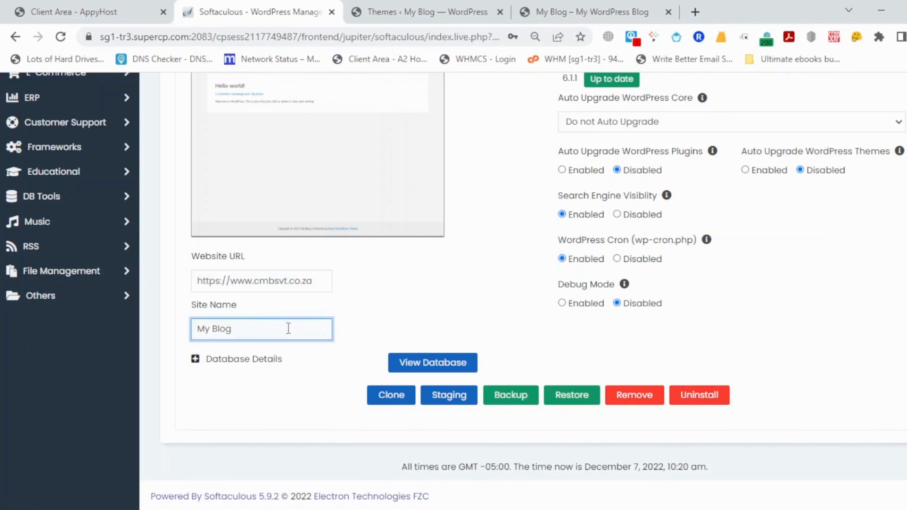
# - Look over the live site and the installation's entry in Softaculous WordPress Management, and return to the WordPress Themes page
pyautogui.click(558, 14)
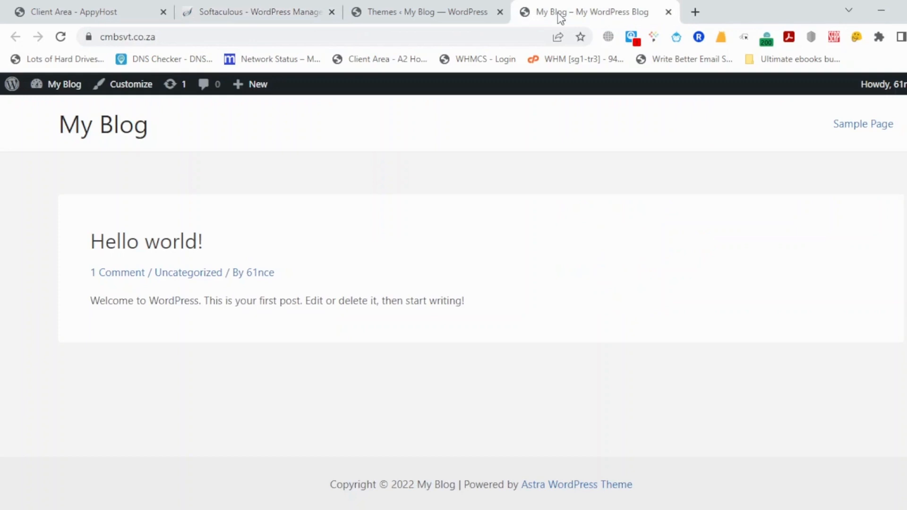
pyautogui.click(412, 16)
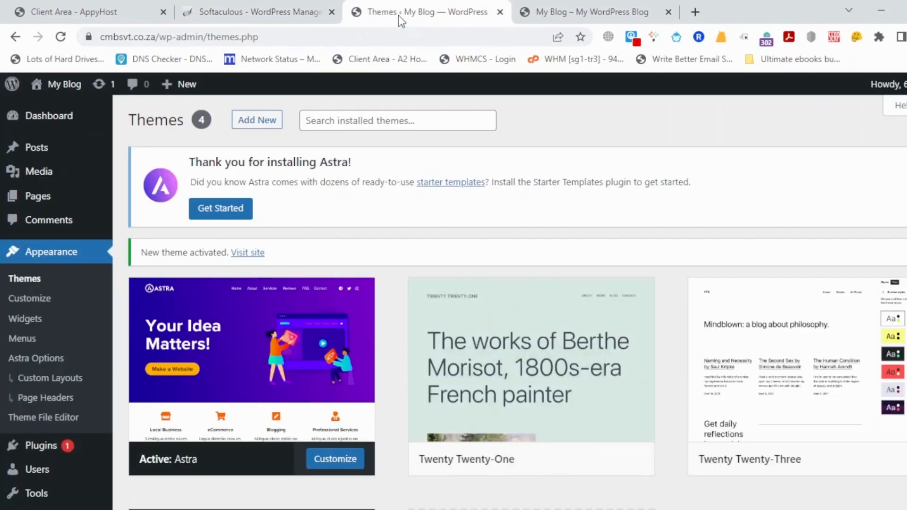
pyautogui.click(267, 14)
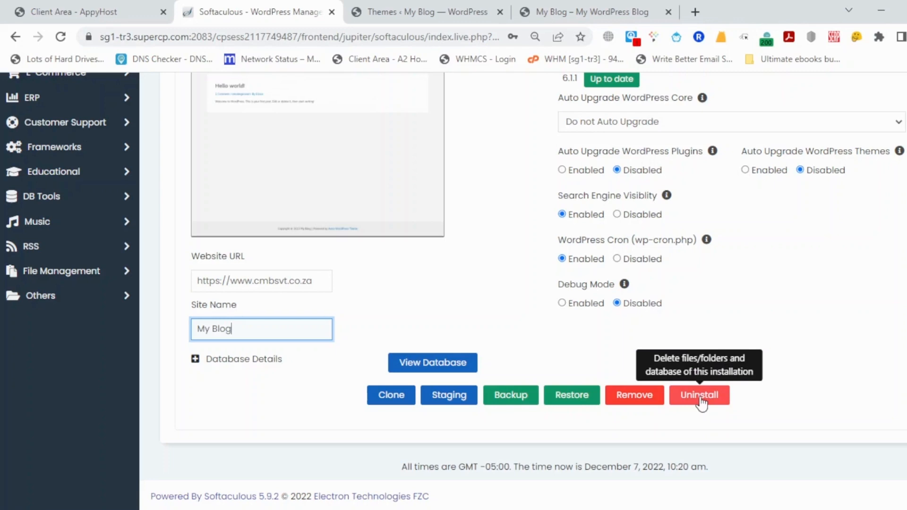
pyautogui.scroll(8, 701, 402)
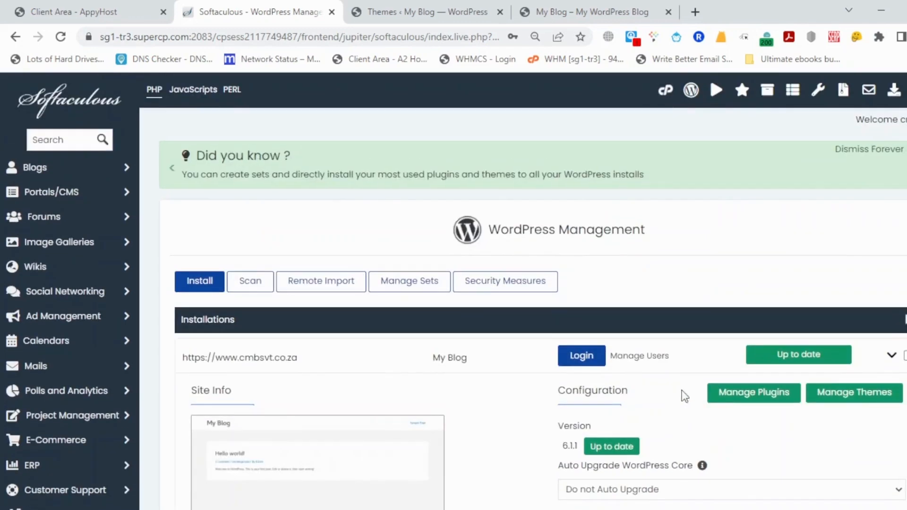
pyautogui.click(392, 14)
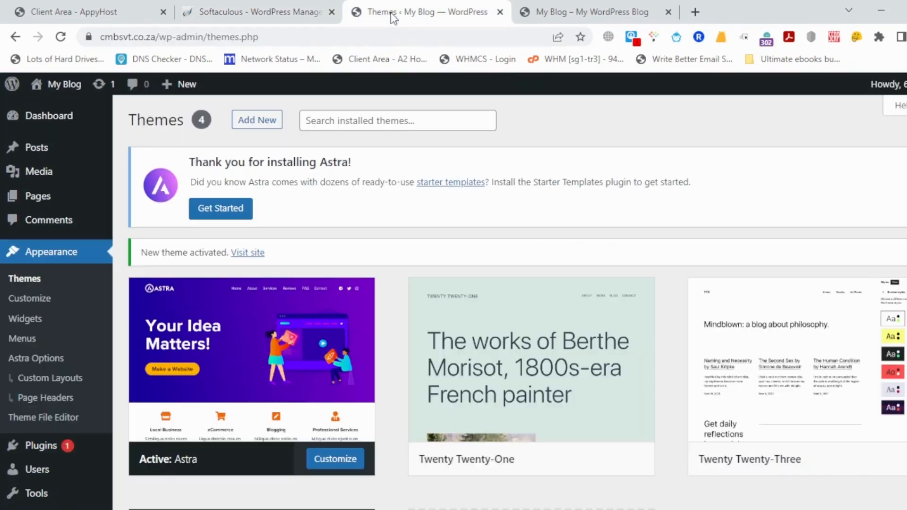